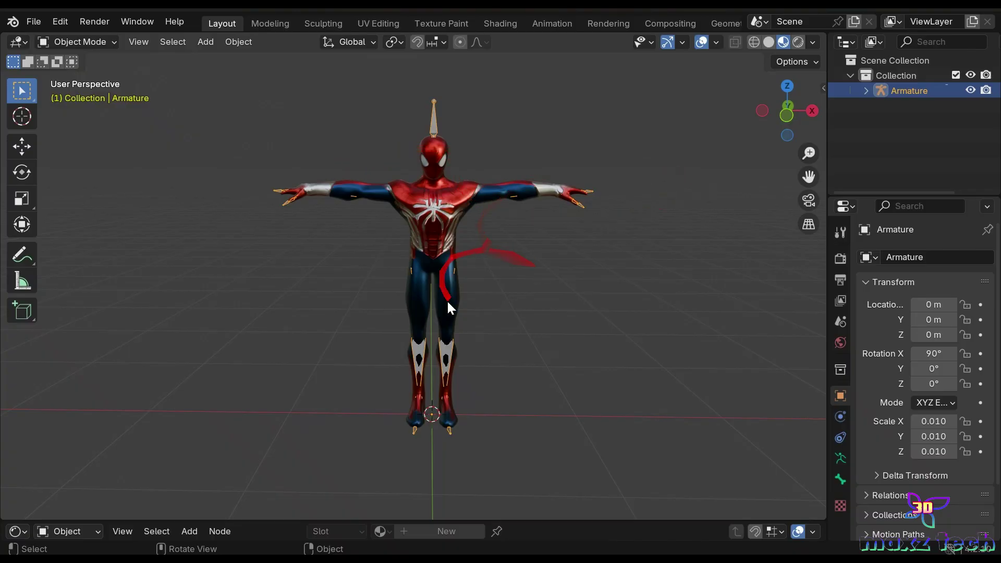
Show a widened N sidebar set to the Mixamo tab.
key(n)
drag(749, 312, 613, 313)
click(820, 255)
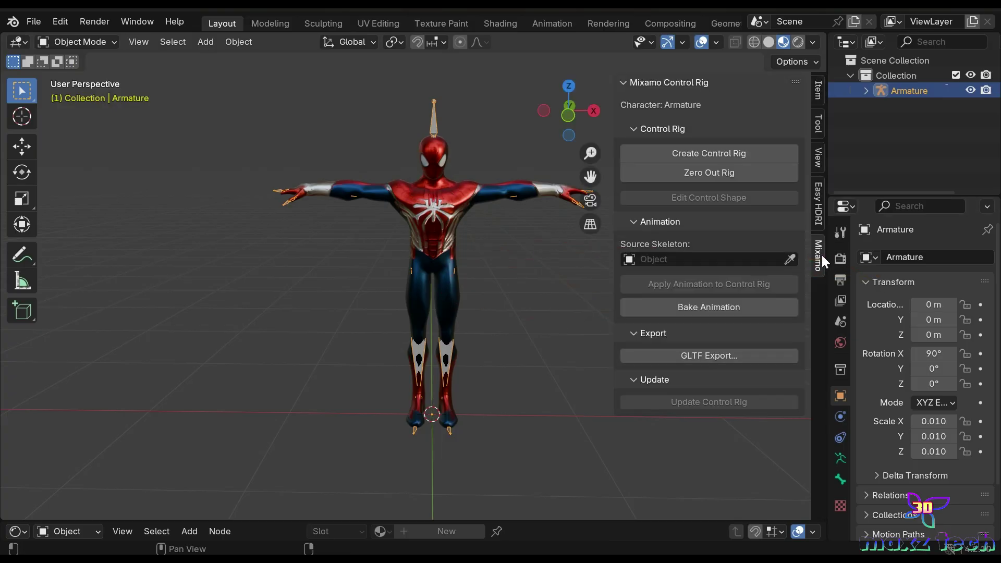
Create a Mixamo control rig with IK Arms and IK Legs, then enter Pose Mode.
click(726, 154)
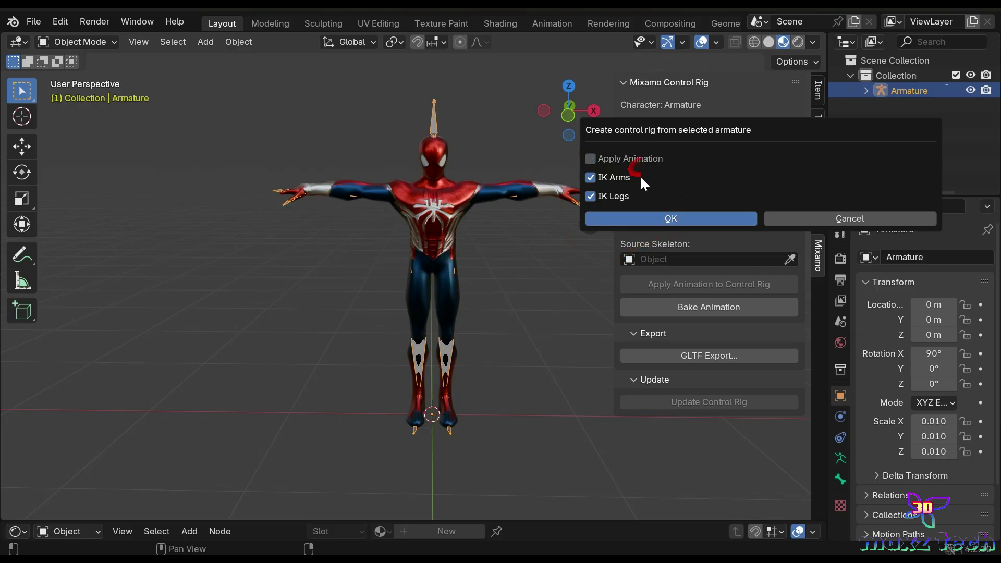
click(671, 219)
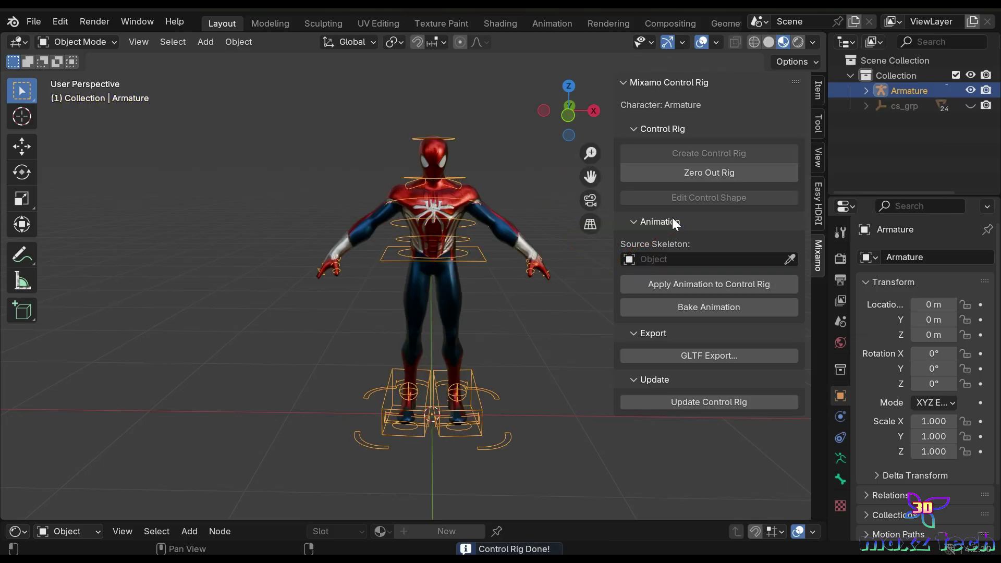
key(ctrl+Tab)
Test the rig by moving the hips control and the left hand IK control.
click(463, 265)
key(g)
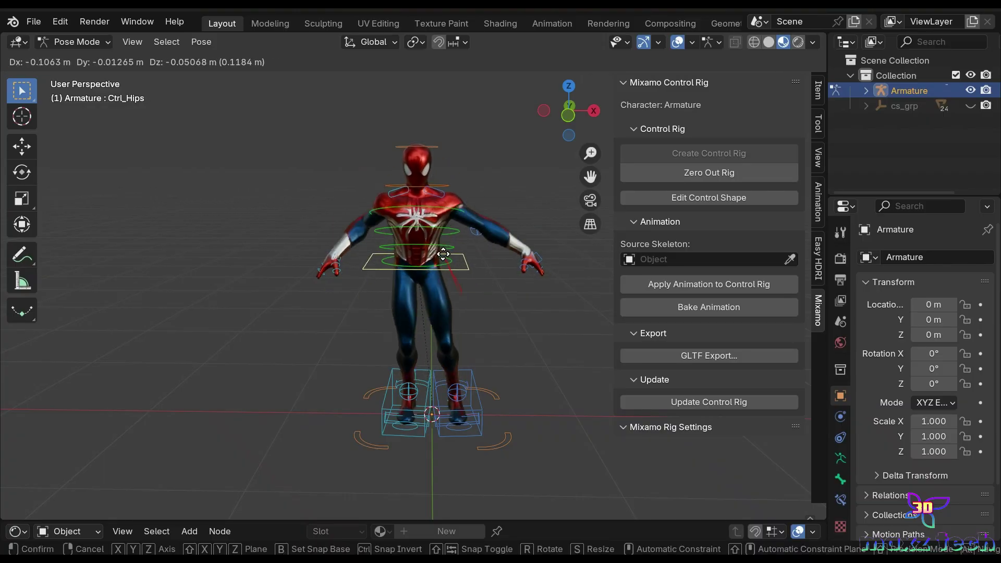
click(444, 299)
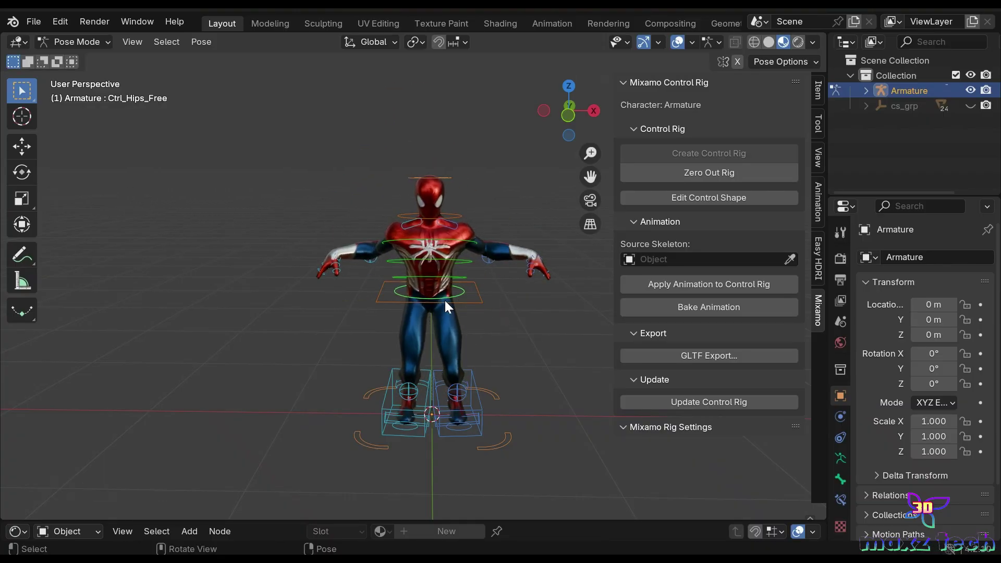
key(g)
click(536, 262)
key(g)
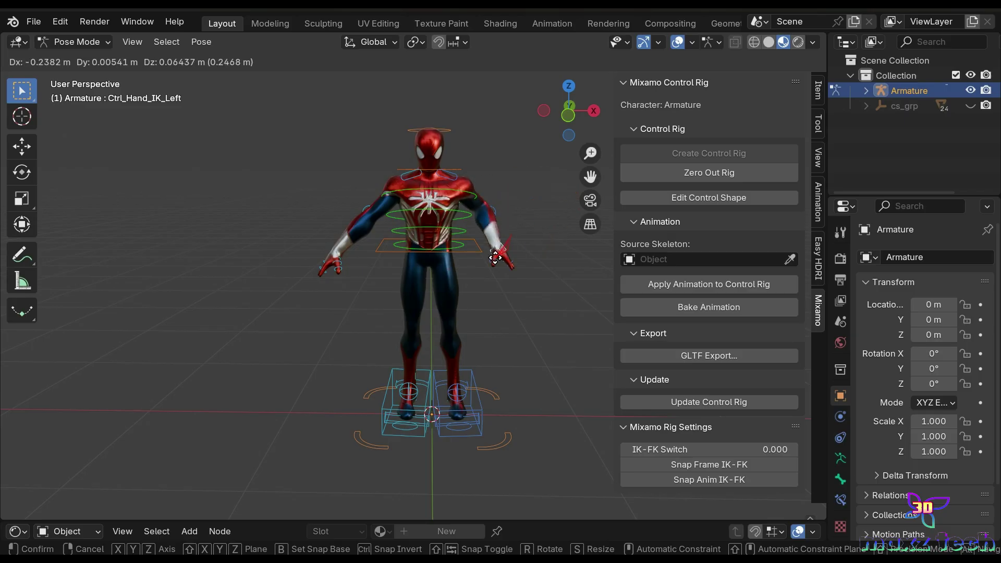
click(550, 268)
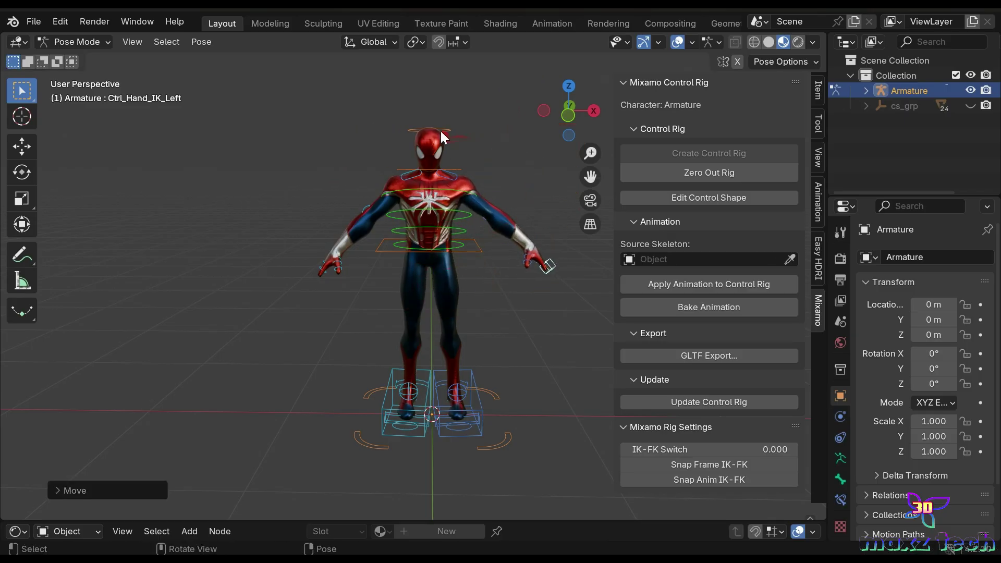
Test the head control and the right foot IK control by moving them.
click(427, 130)
key(g)
click(439, 124)
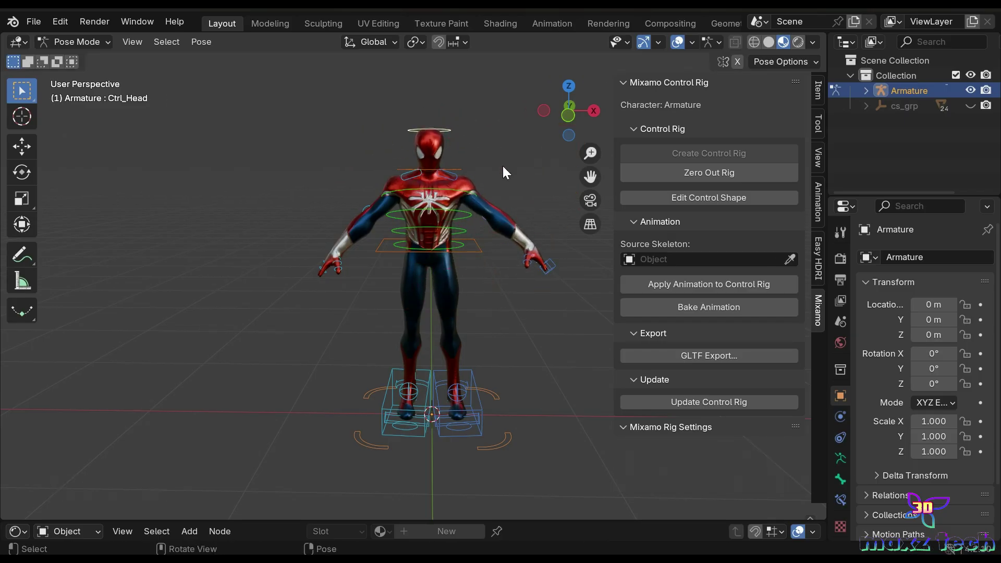
click(389, 412)
key(g)
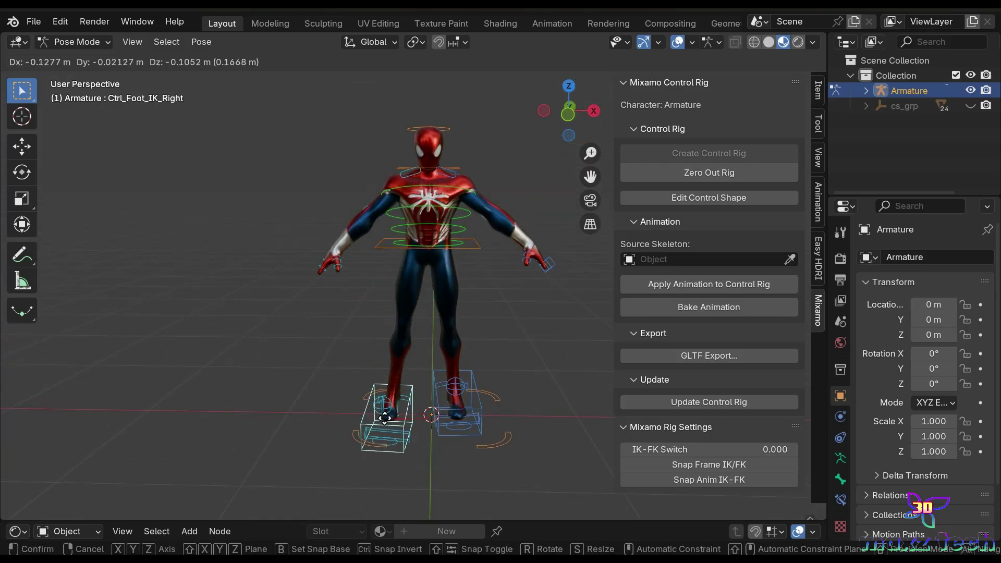
click(374, 413)
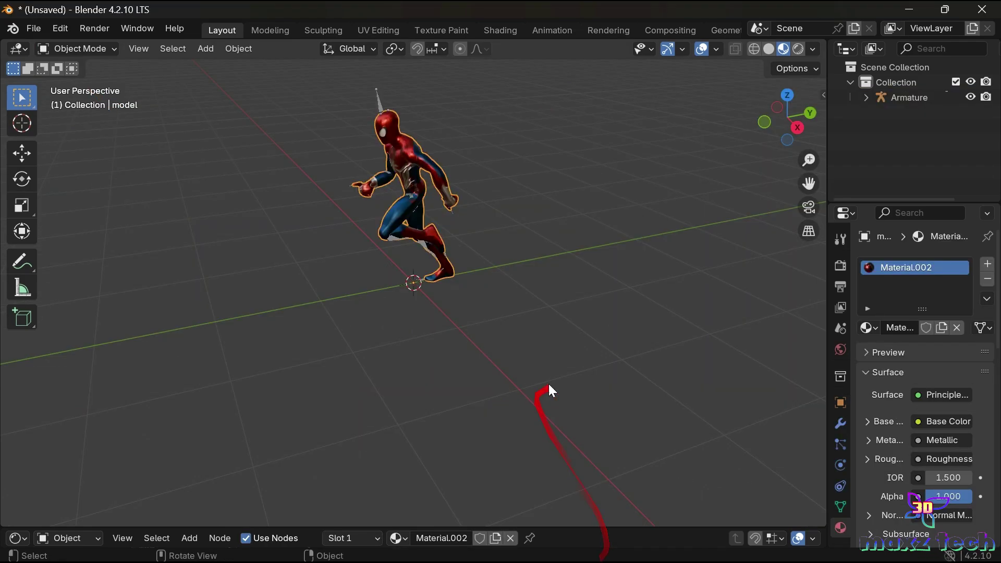
Import Jump Away.fbx and slide its skeleton along X beside the character.
scroll(611, 285, up, 5)
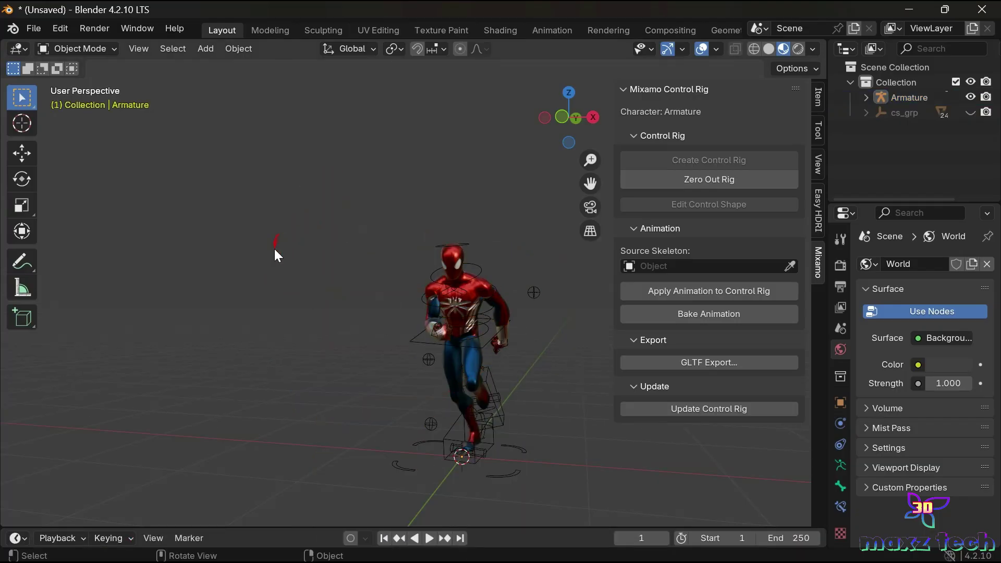
click(32, 29)
click(229, 380)
click(307, 137)
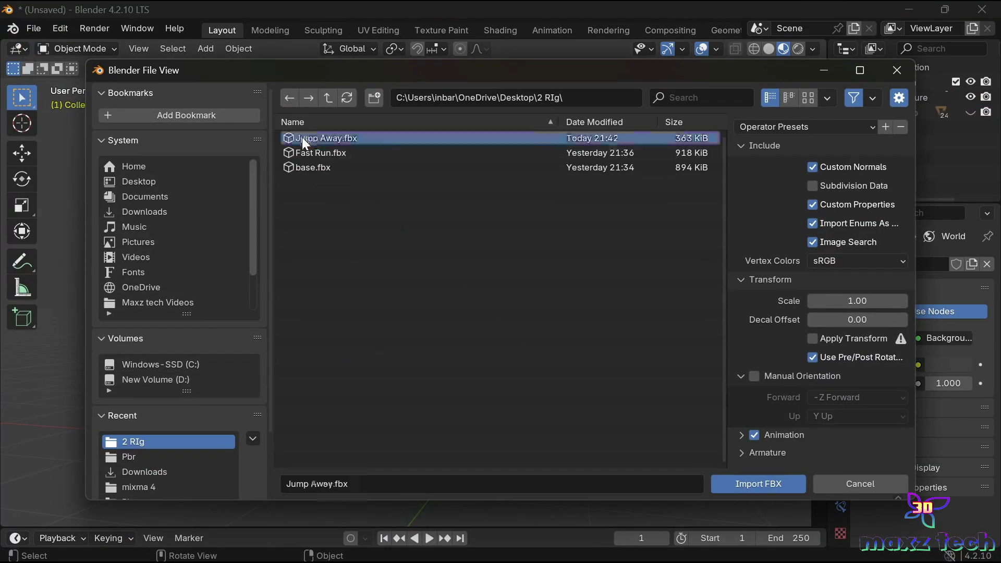
click(730, 483)
key(g)
key(x)
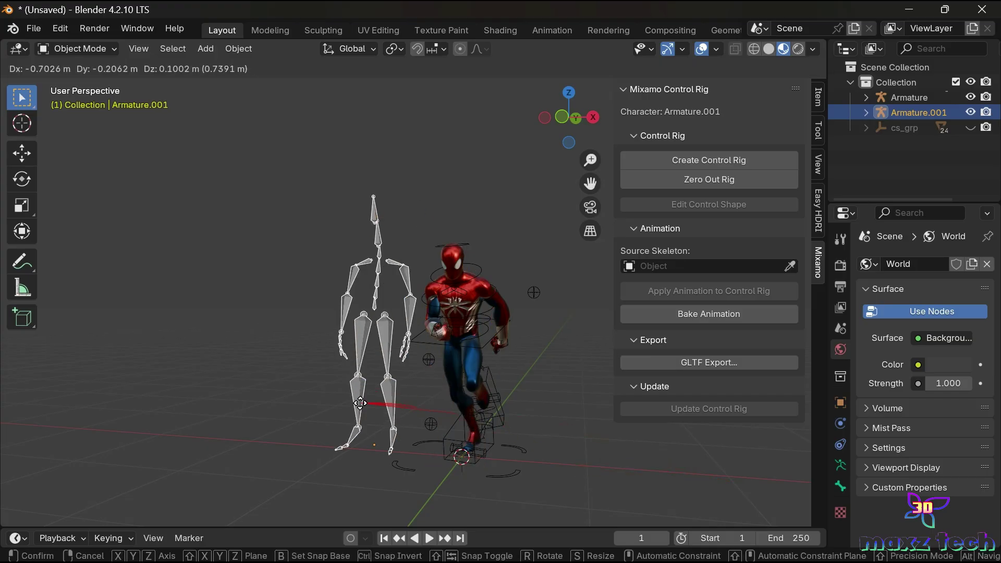
click(484, 381)
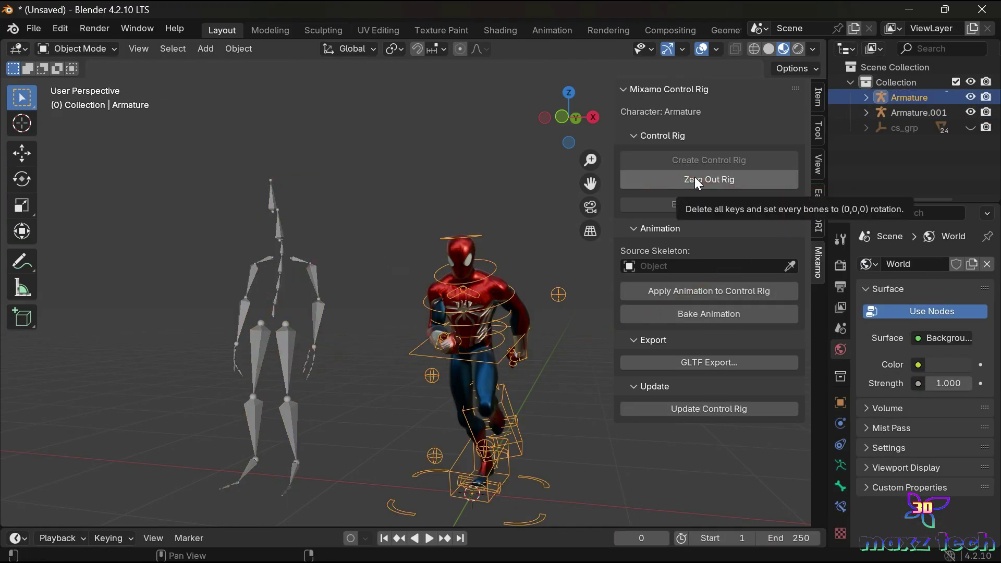
Zero out the rig, set Armature.001 as source skeleton, then apply and play the jump.
click(712, 182)
click(790, 266)
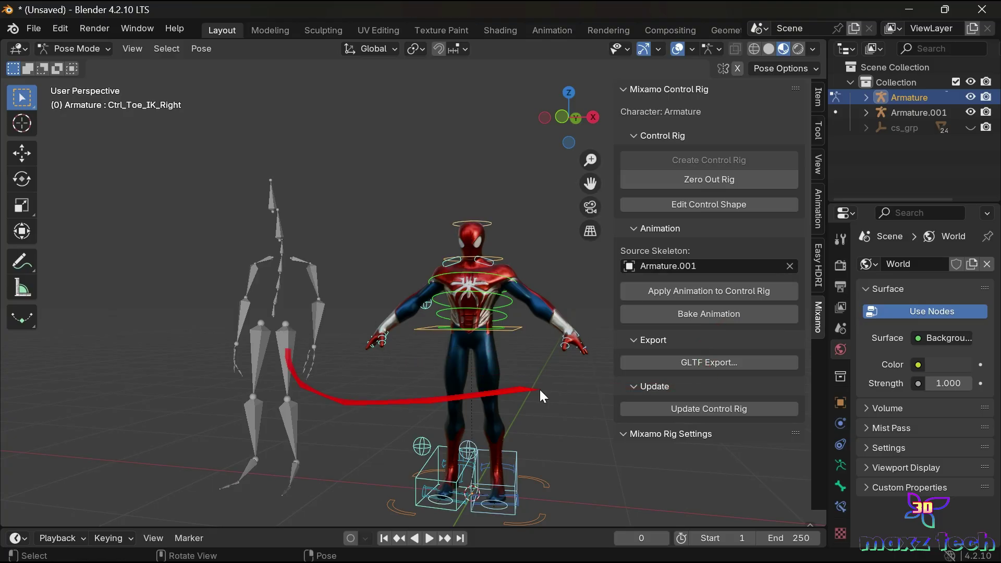
click(709, 291)
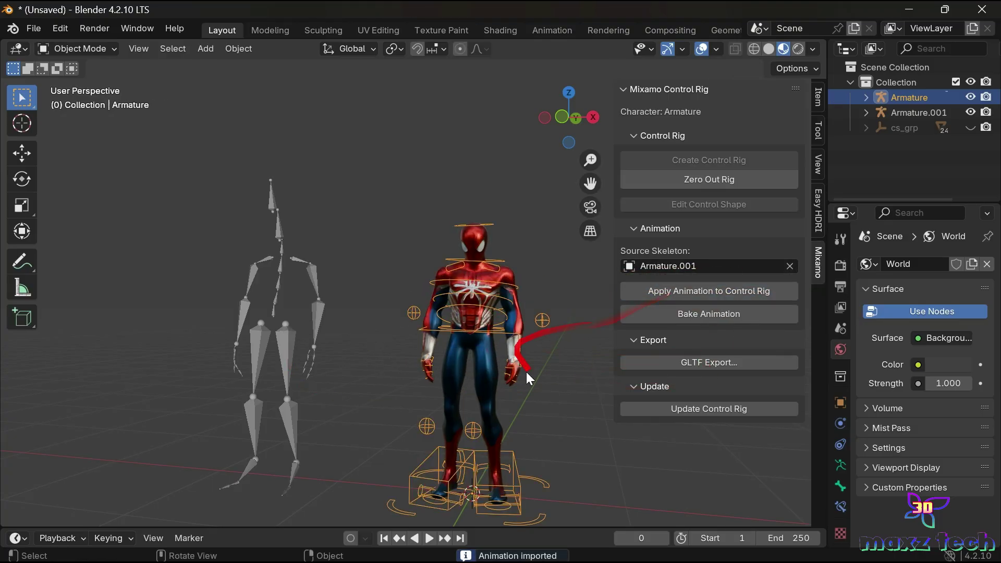
drag(315, 528, 314, 475)
drag(442, 505, 393, 505)
key(space)
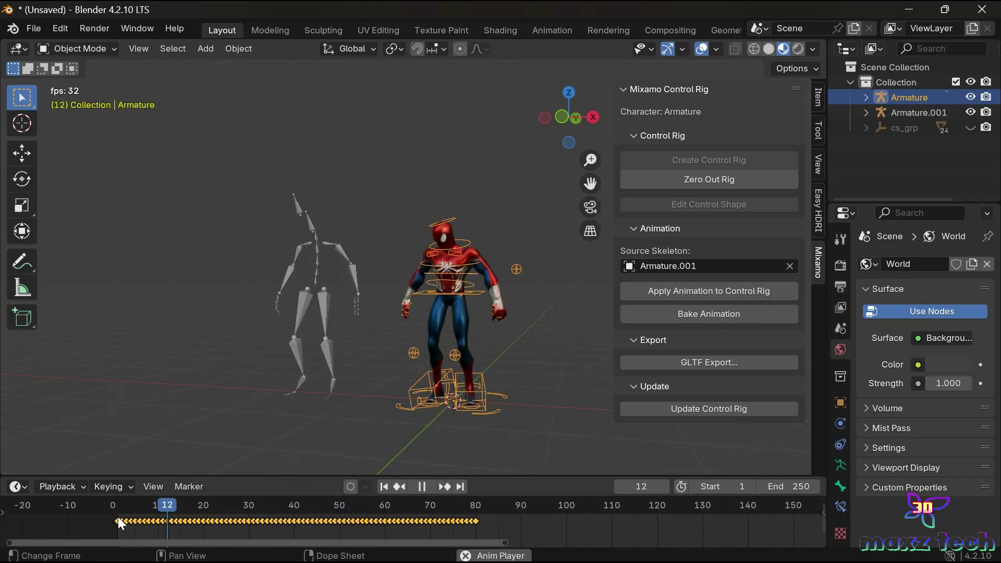
Delete the imported Armature.001 source skeleton.
click(326, 305)
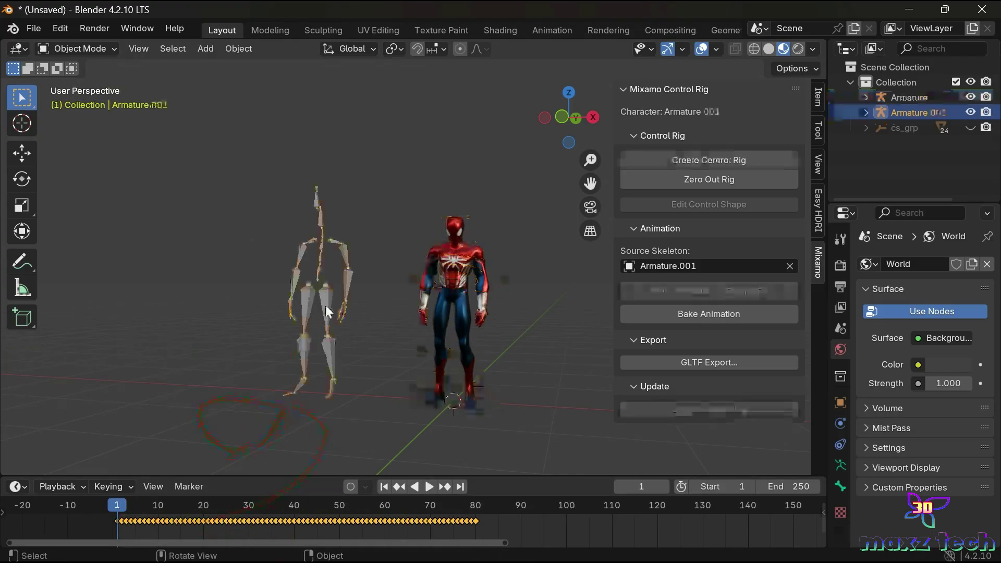
key(Delete)
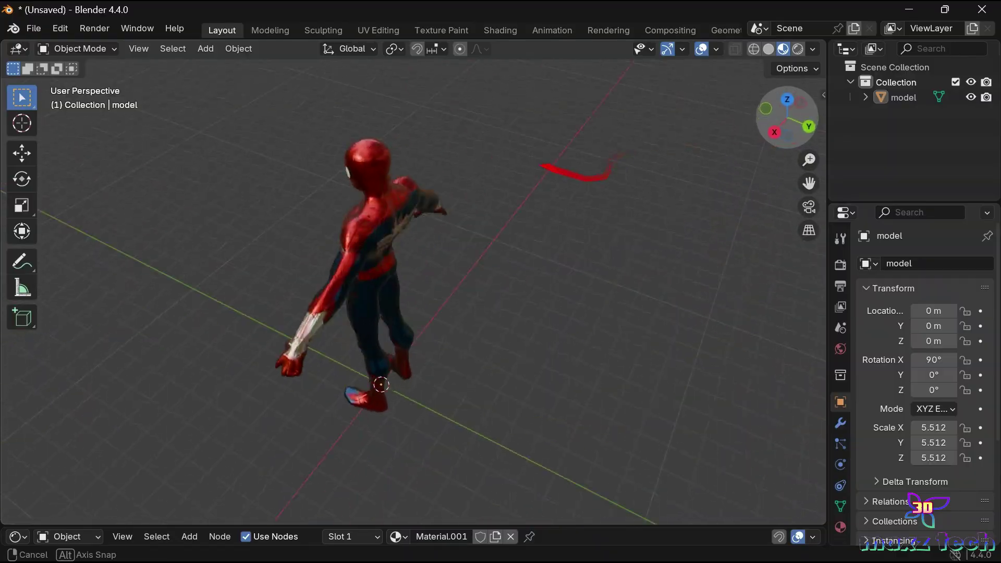
middle_drag(417, 281, 521, 282)
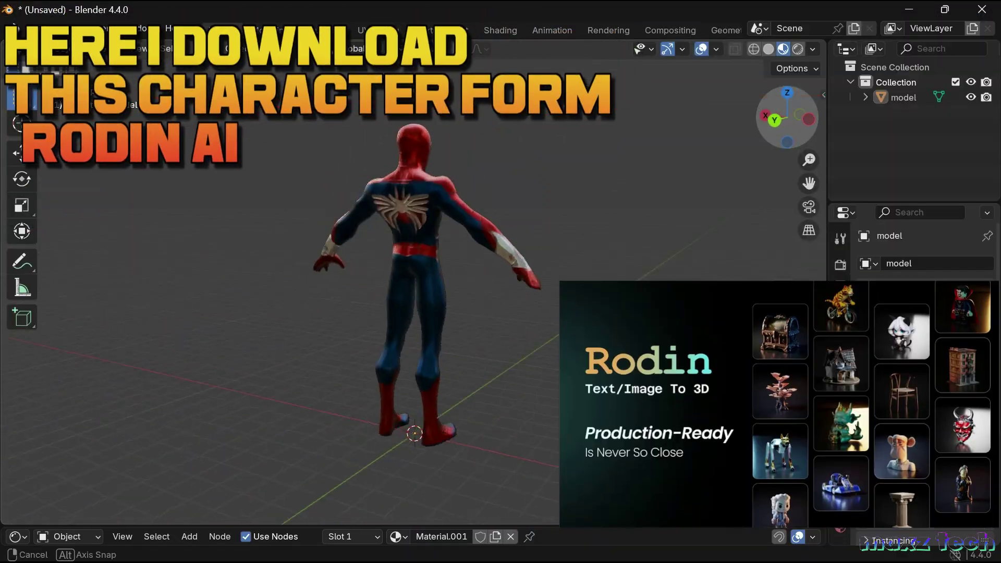
Turn the view to the front, show the Mixamo sidebar tab and select the model.
middle_drag(417, 282, 536, 281)
drag(797, 109, 800, 108)
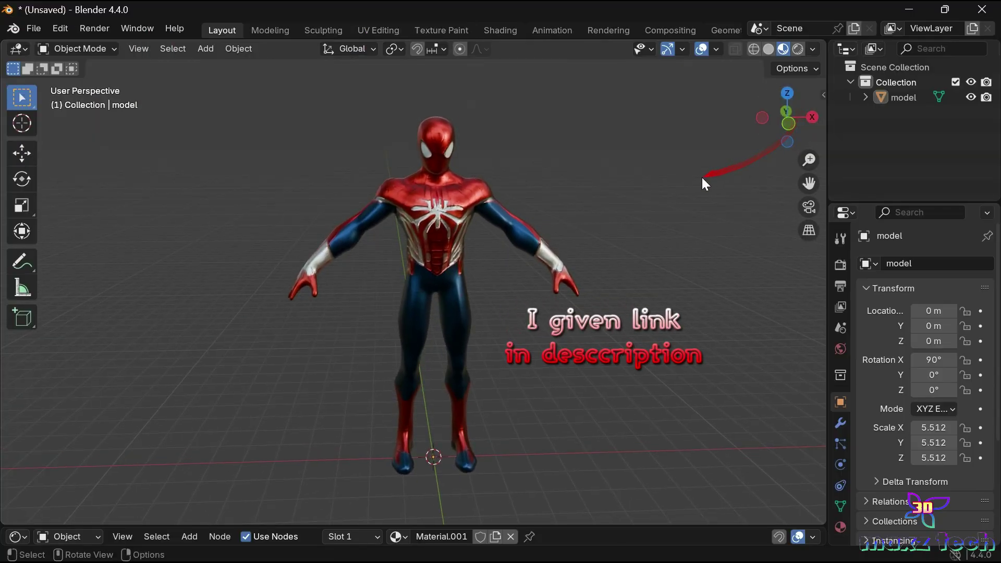
key(n)
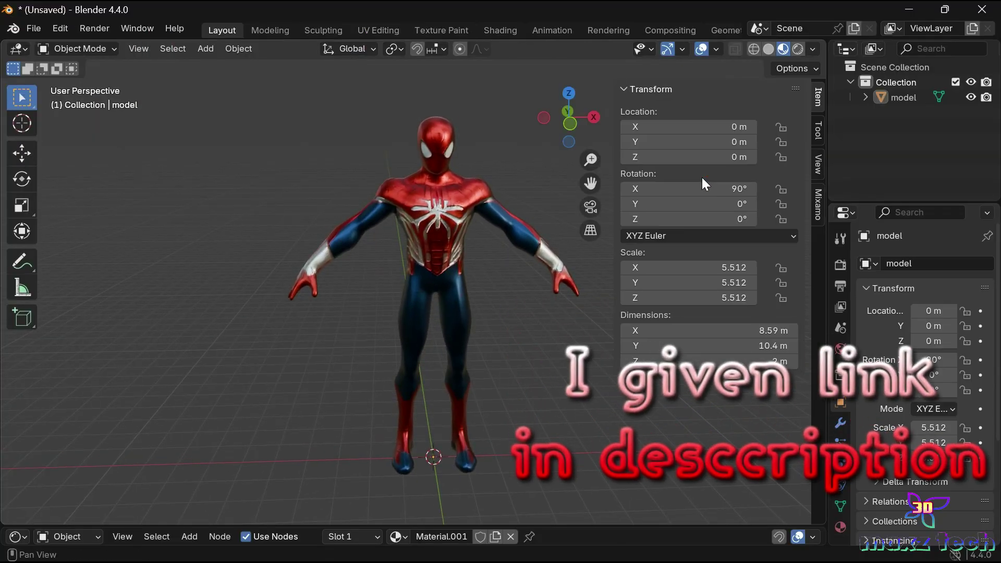
click(822, 206)
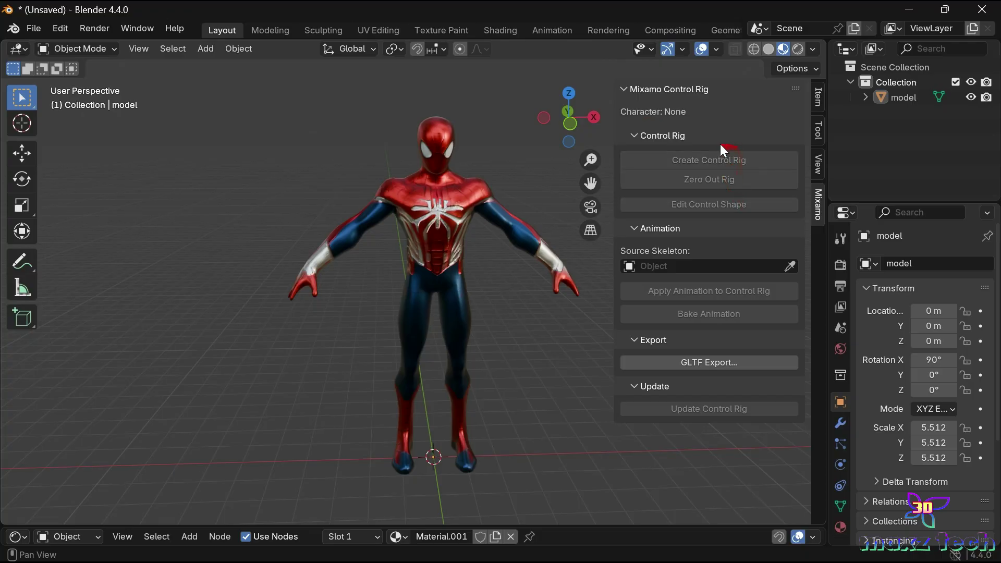
click(432, 198)
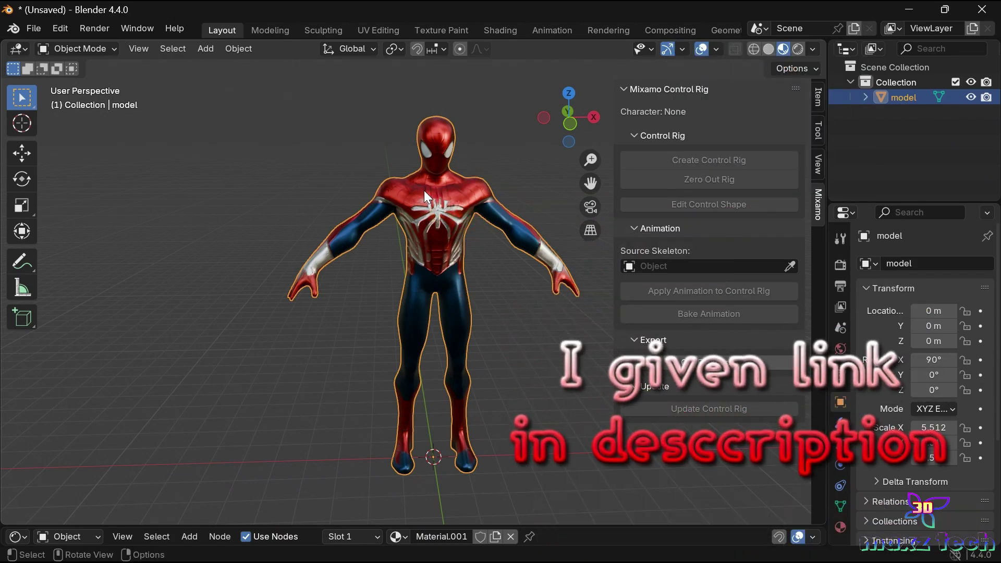
middle_drag(425, 192, 435, 190)
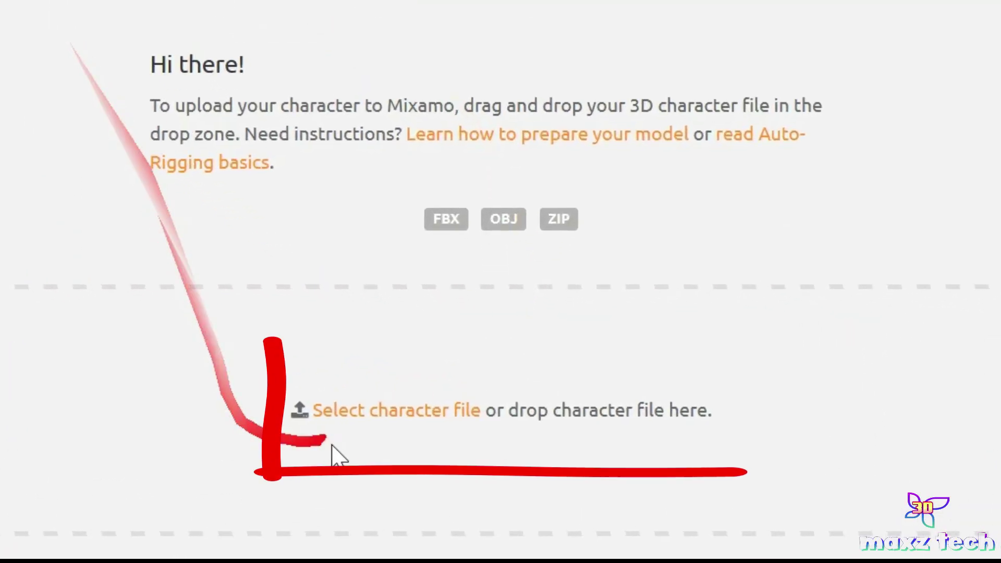
Upload base.fbx and place the chin, wrist, elbow, knee and groin markers.
click(379, 407)
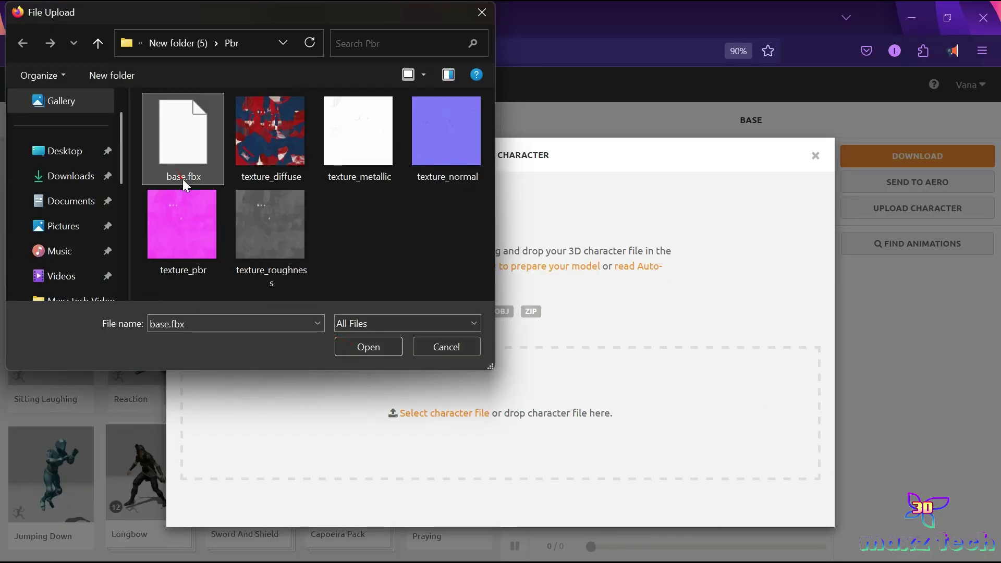
click(384, 344)
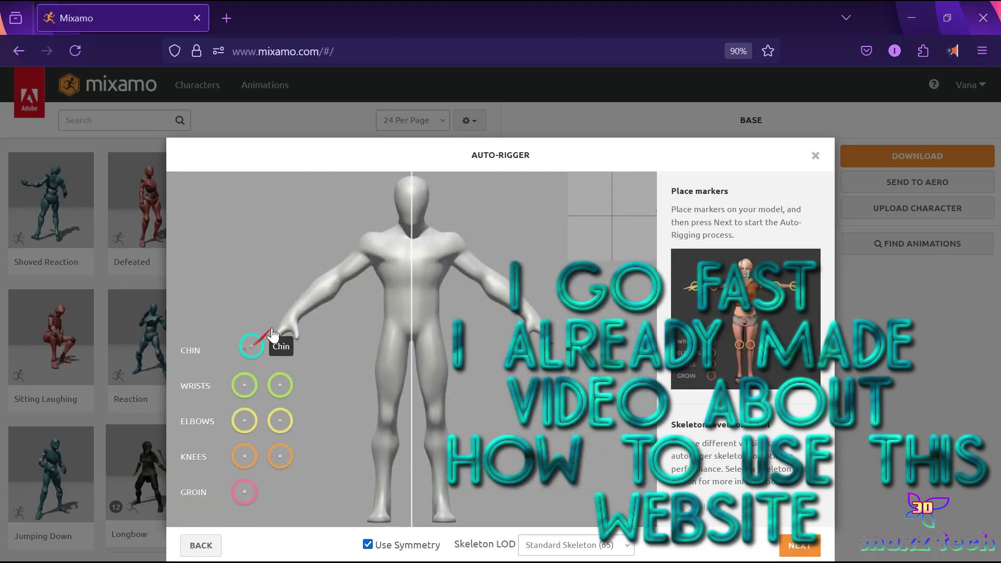
drag(245, 348, 411, 218)
drag(245, 386, 286, 320)
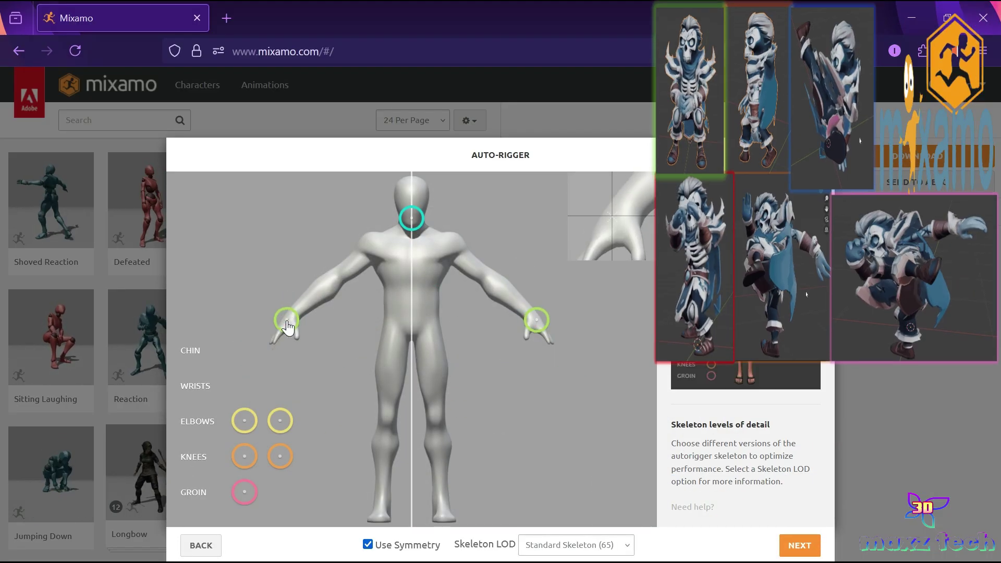
drag(244, 420, 339, 276)
drag(245, 456, 297, 444)
drag(244, 492, 369, 393)
drag(411, 341, 407, 343)
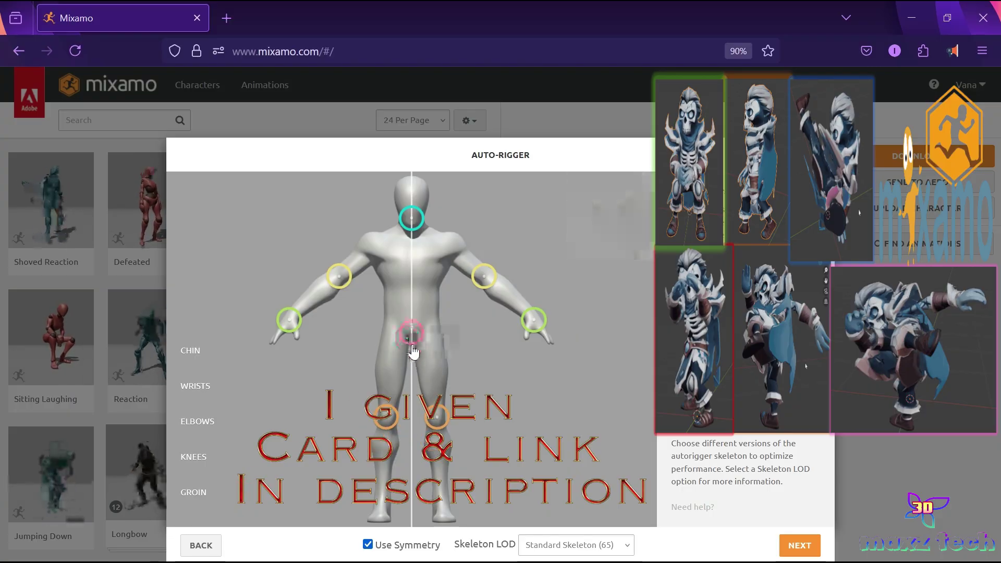
Auto-rig the character, review the result and confirm it as the new character.
click(800, 545)
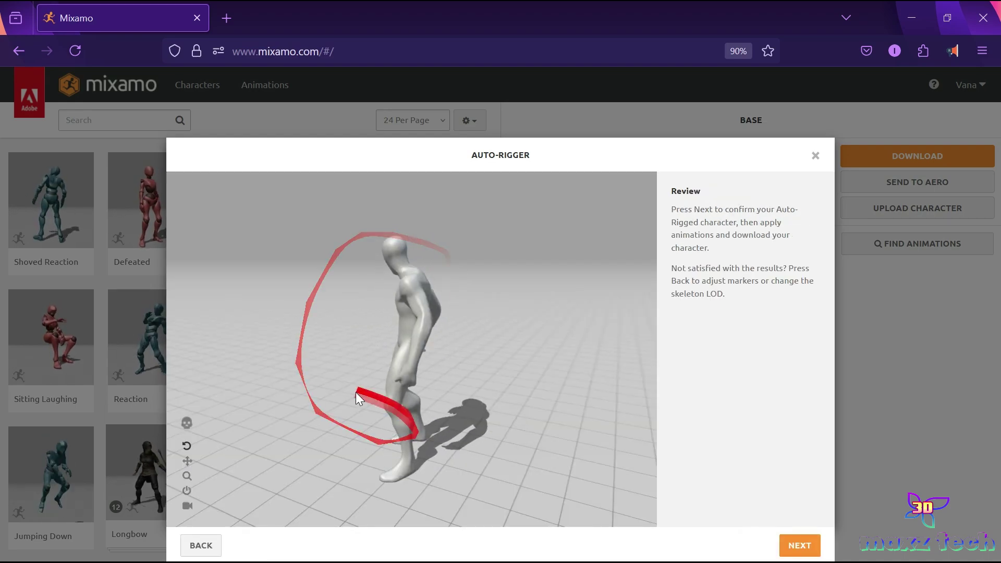
mouse_move(357, 396)
mouse_down()
mouse_move(480, 447)
mouse_move(524, 308)
mouse_move(583, 367)
mouse_move(516, 433)
mouse_move(335, 391)
mouse_move(348, 360)
mouse_up()
click(799, 546)
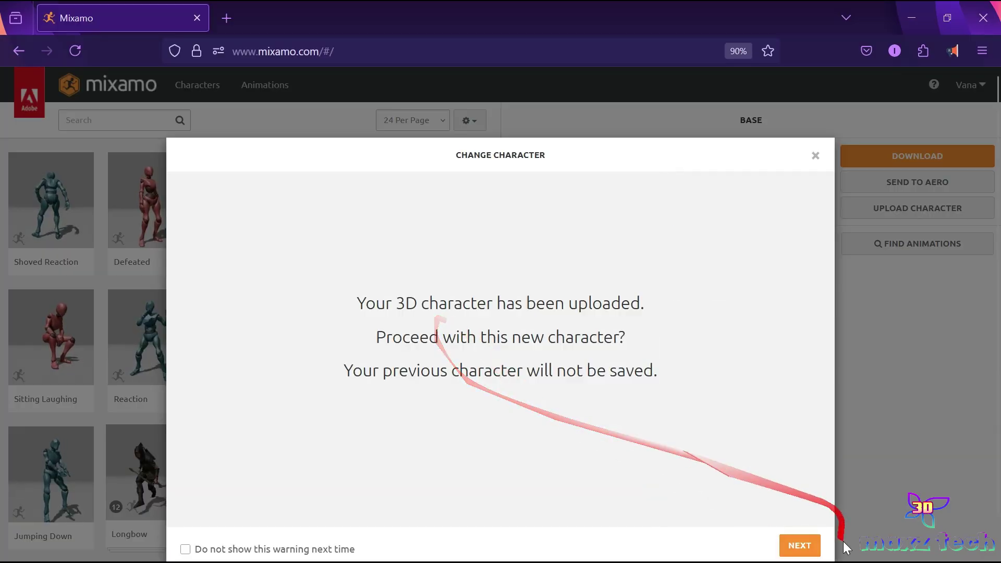
click(807, 542)
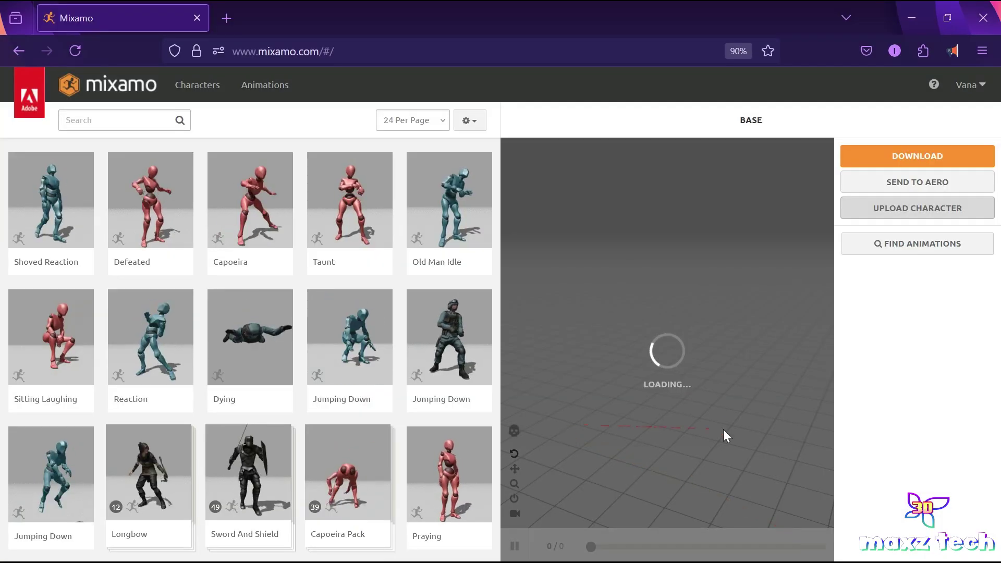
Download the rigged BASE character as FBX Binary in T-pose.
key(ctrl+plus)
key(ctrl+plus)
key(ctrl+plus)
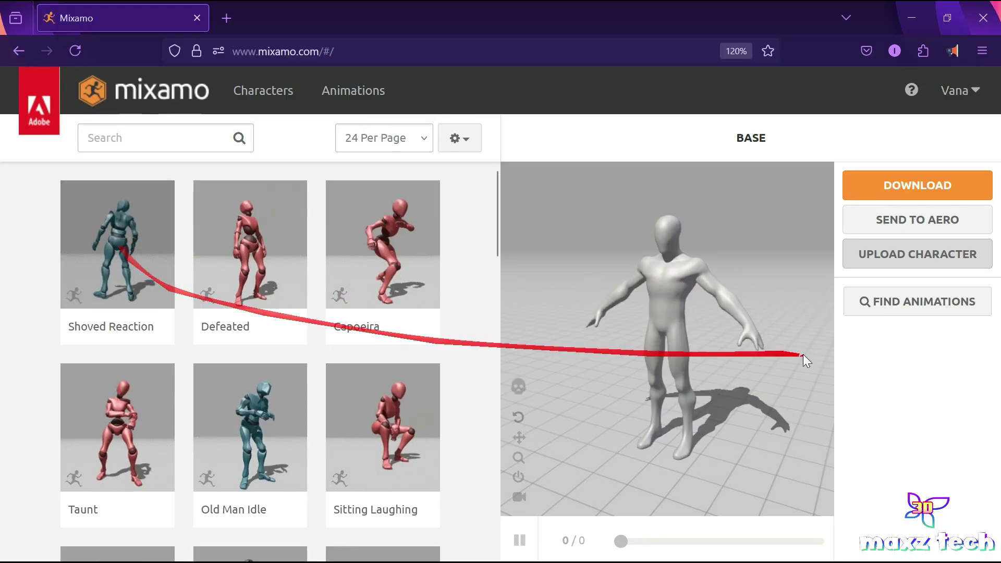
key(ctrl+minus)
key(ctrl+minus)
key(ctrl+minus)
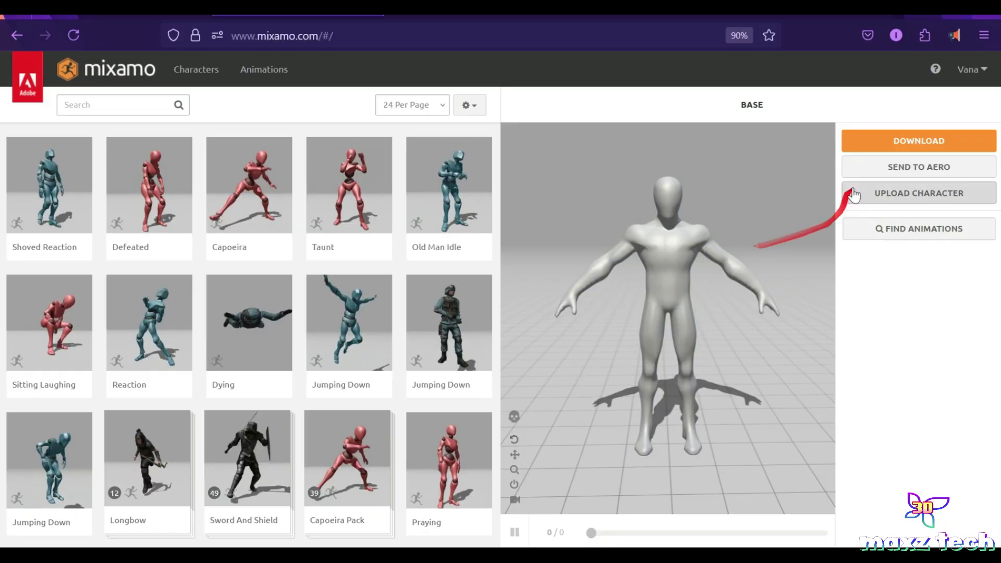
click(926, 146)
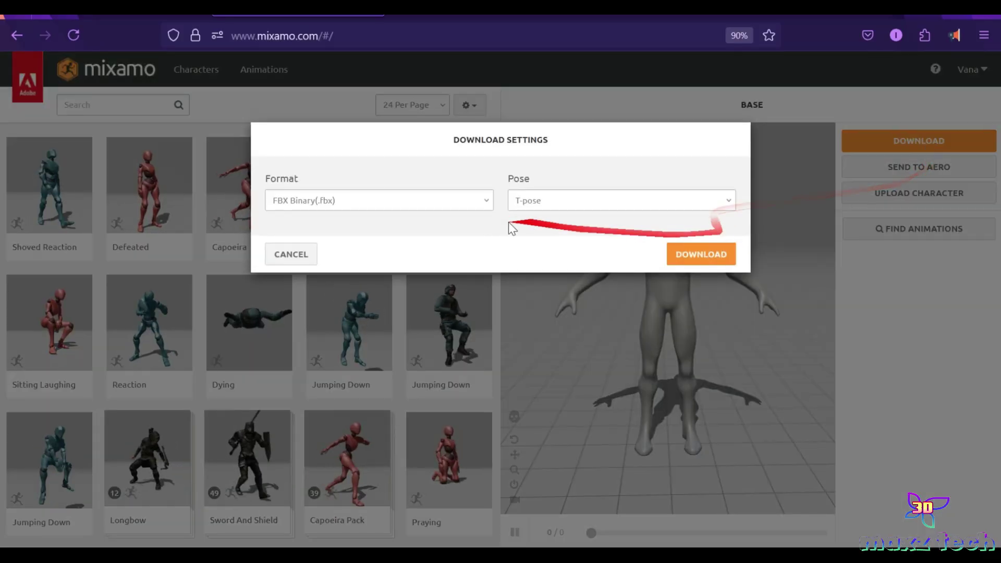
click(712, 256)
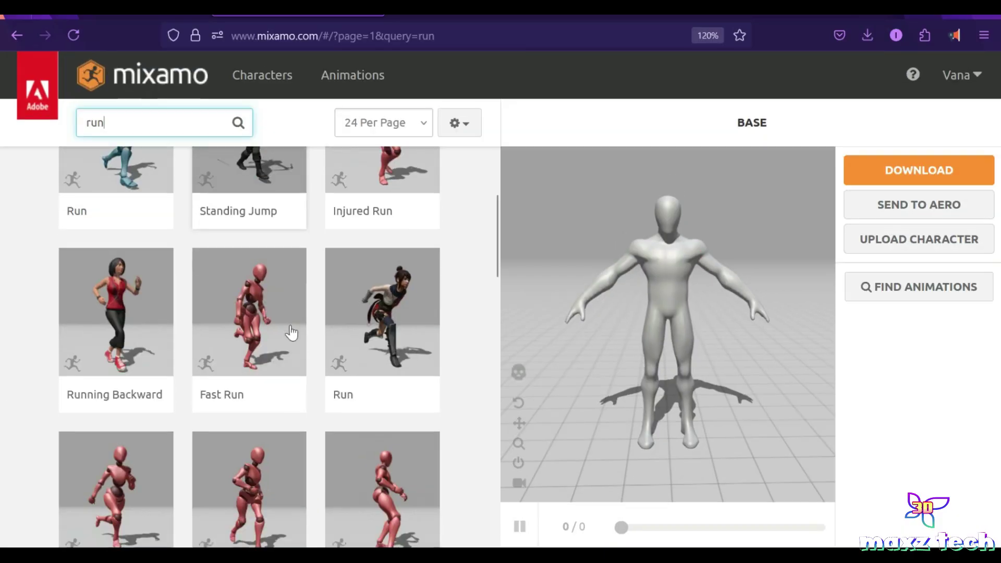
scroll(290, 328, down, 3)
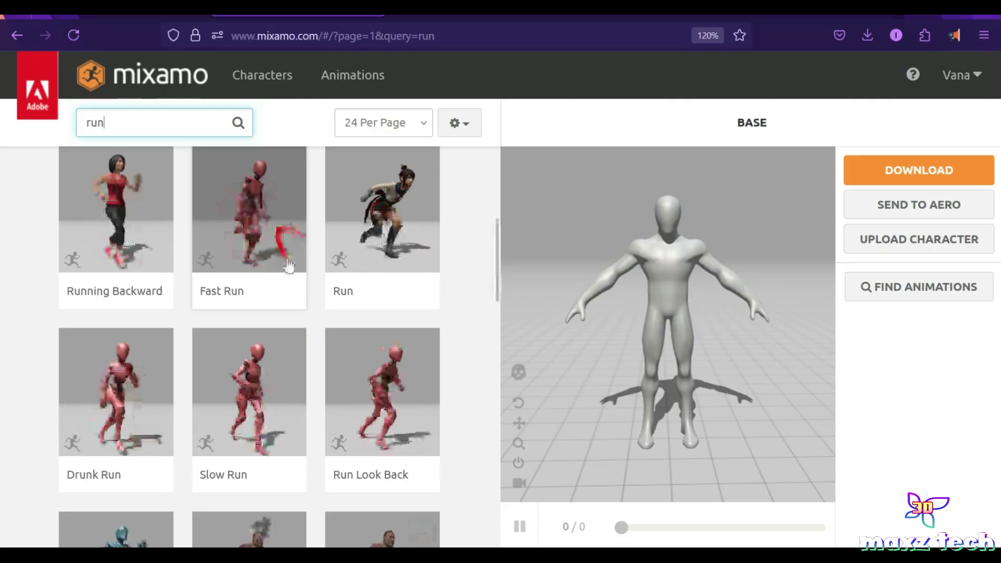
Download Fast Run as FBX Binary with skin at 30 fps.
click(250, 240)
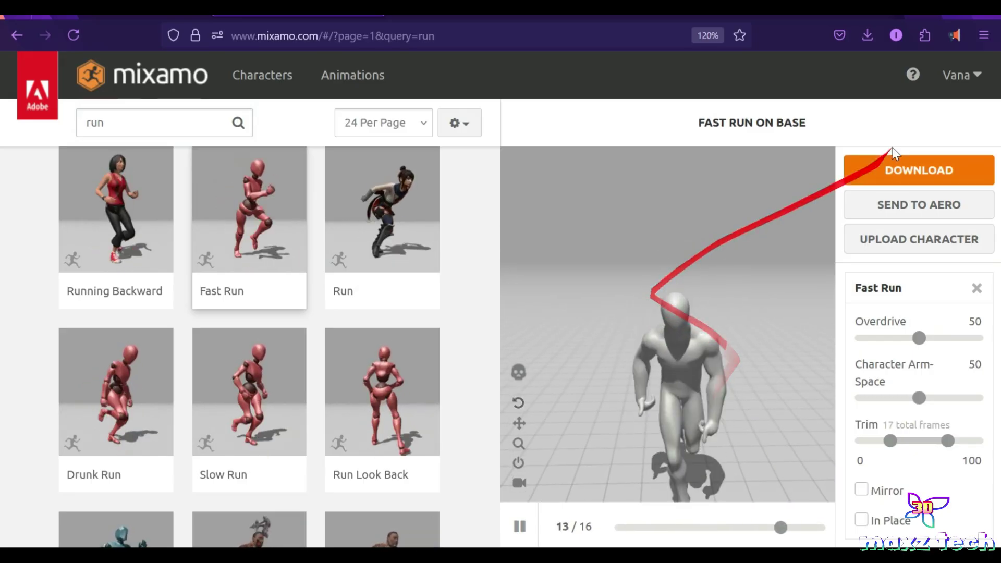
click(931, 174)
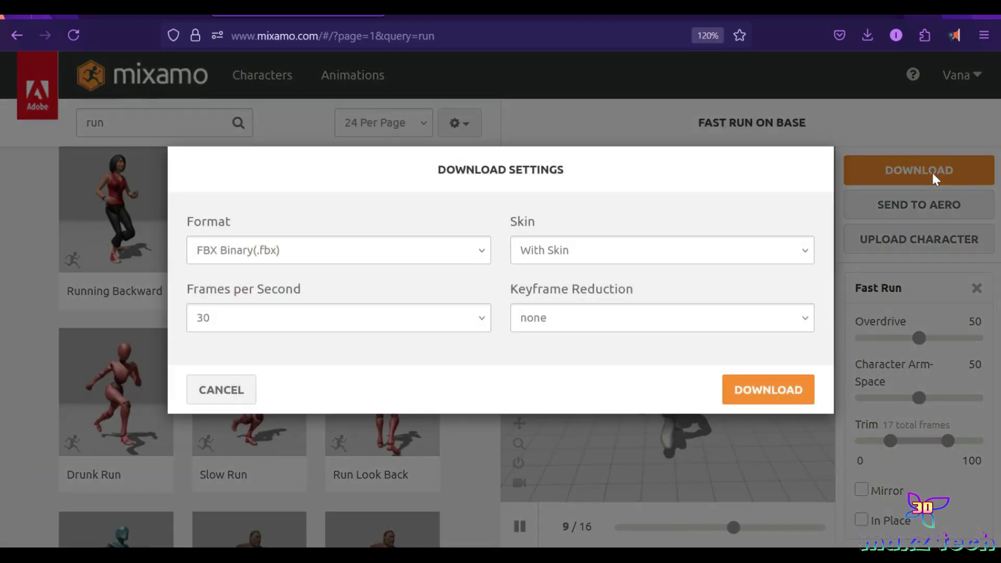
click(383, 322)
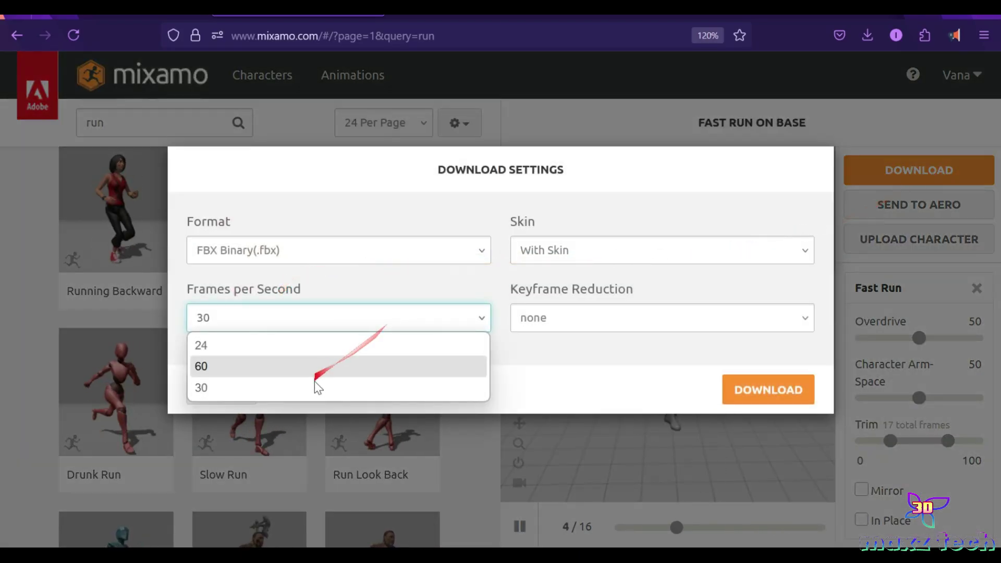
click(314, 388)
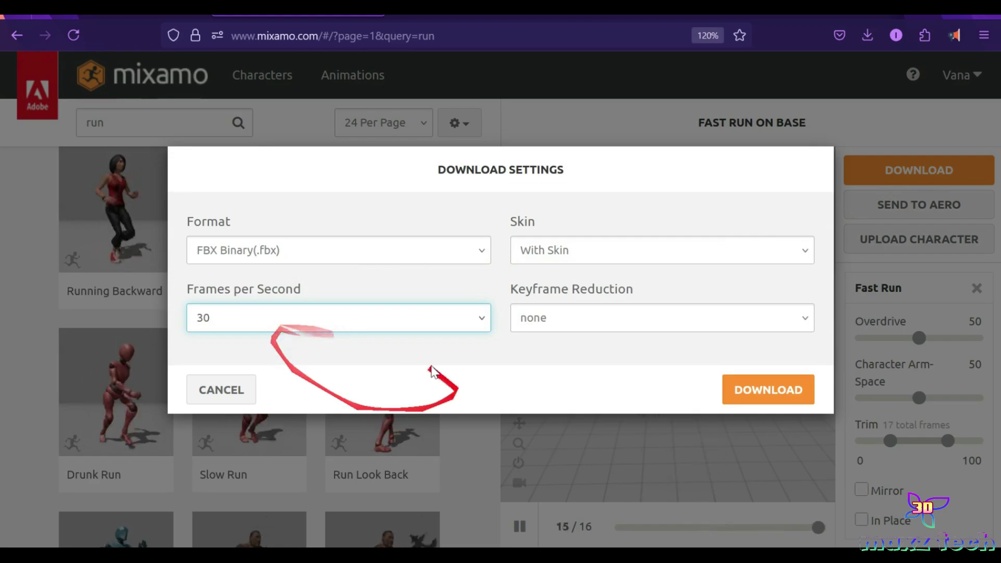
click(784, 396)
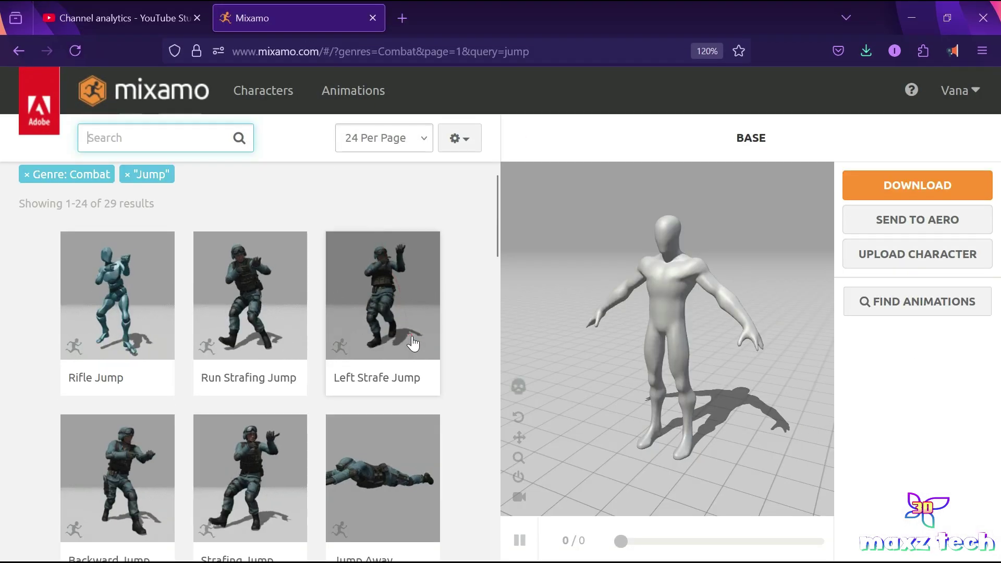
scroll(411, 344, down, 5)
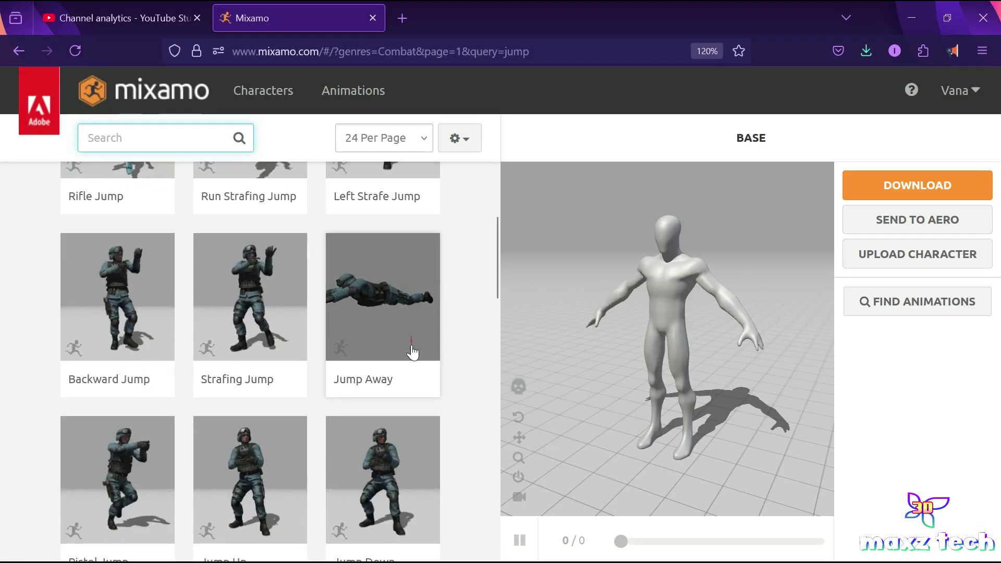
Download the Jump Away animation as FBX without skin.
mouse_move(383, 273)
click(392, 281)
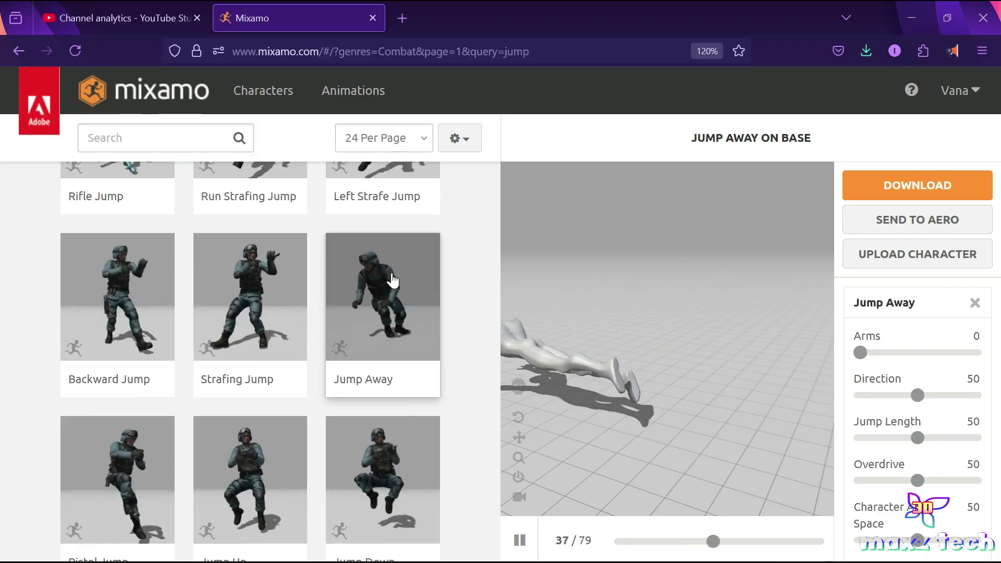
mouse_move(634, 373)
mouse_down()
mouse_move(665, 396)
mouse_move(574, 367)
mouse_up()
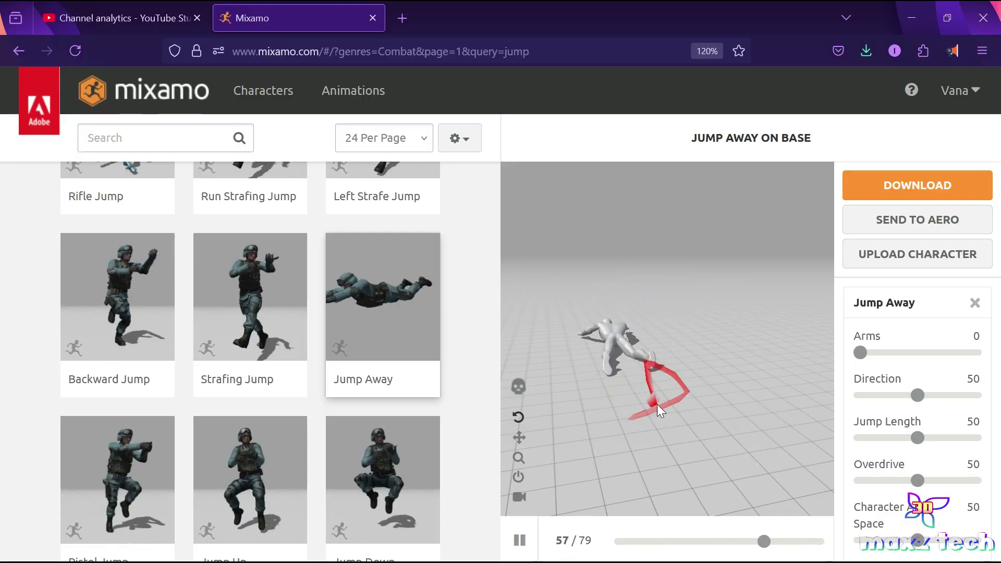
click(917, 189)
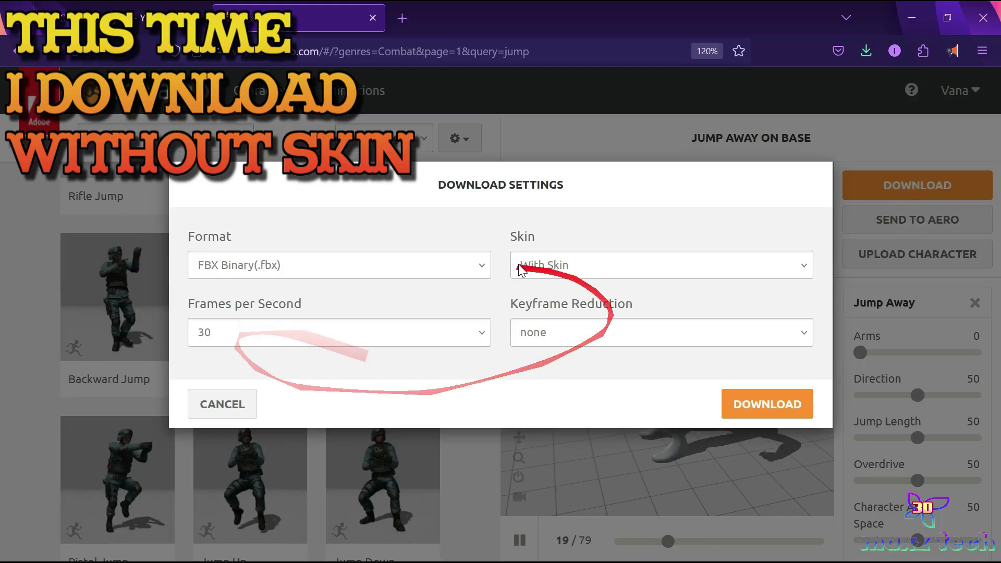
click(551, 267)
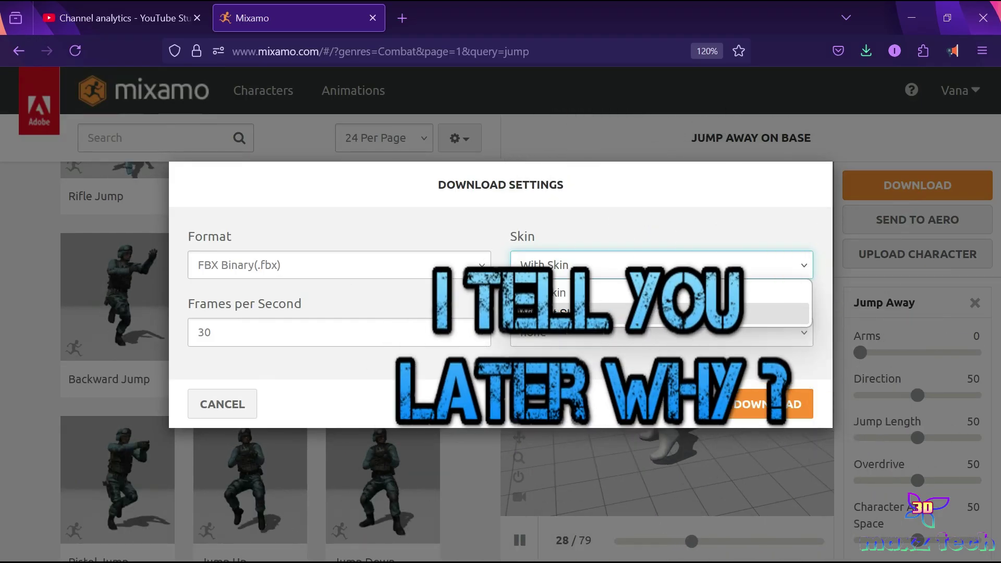
click(552, 314)
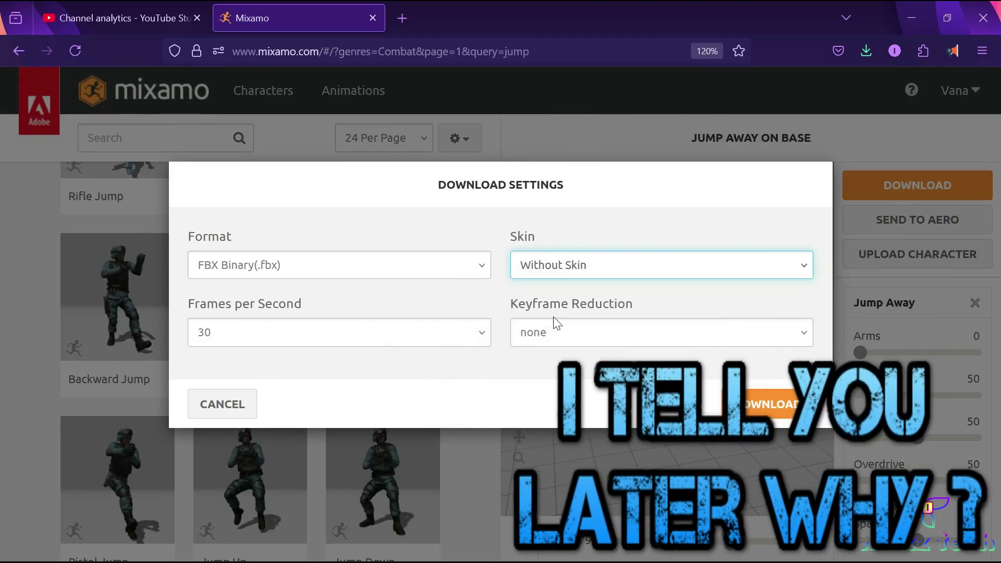
click(772, 409)
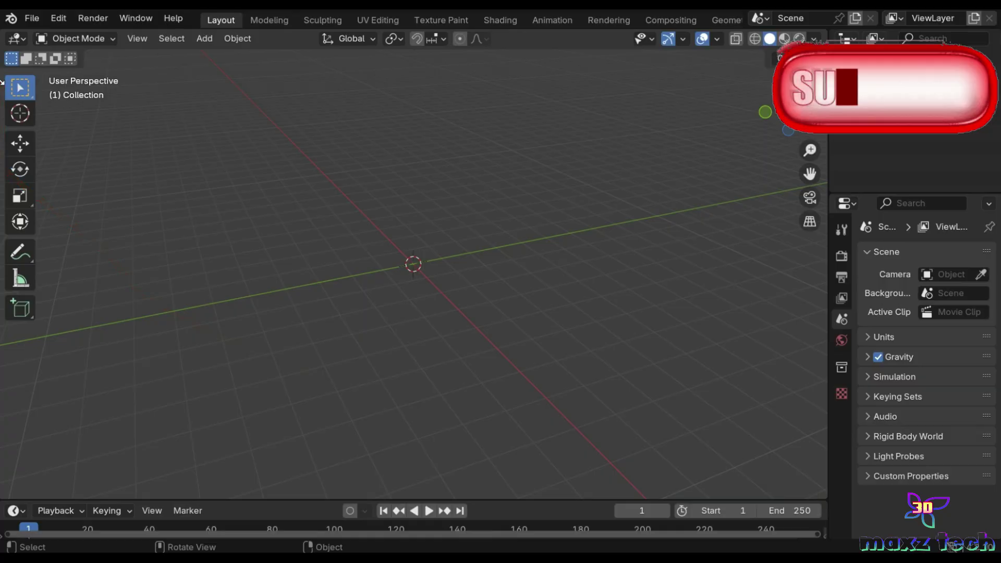
Import base.fbx into the empty Blender scene.
click(32, 19)
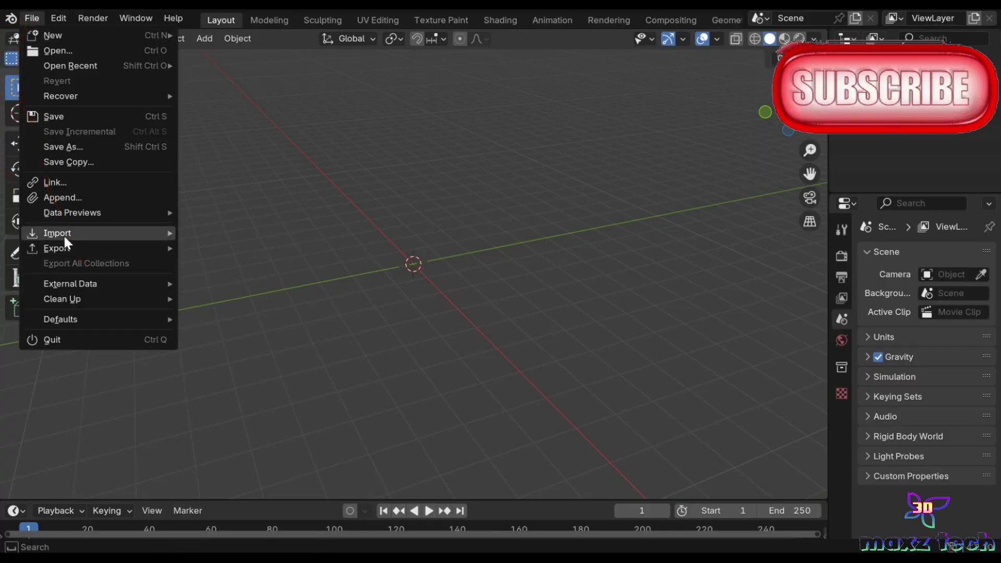
mouse_move(57, 233)
click(254, 371)
click(308, 130)
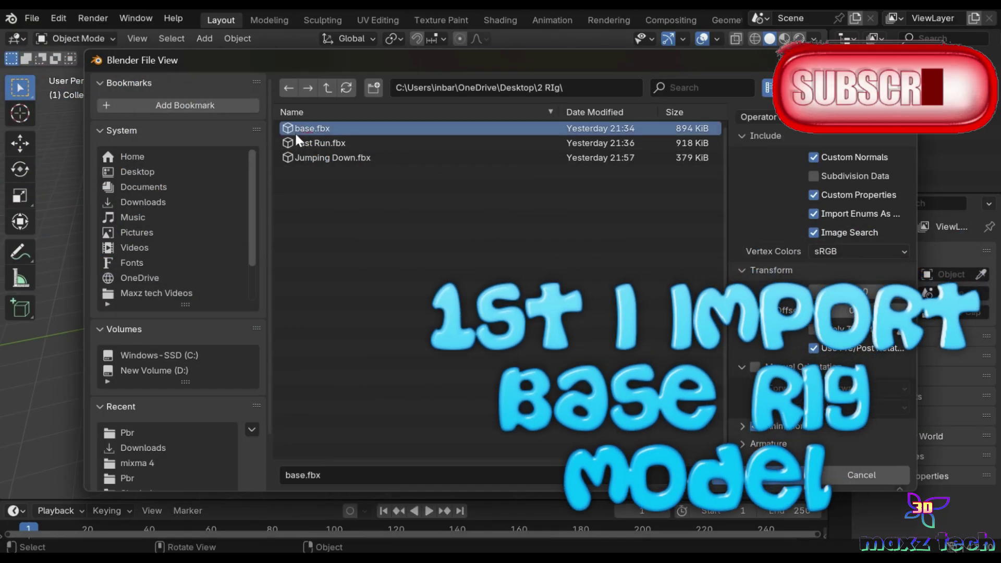
key(Return)
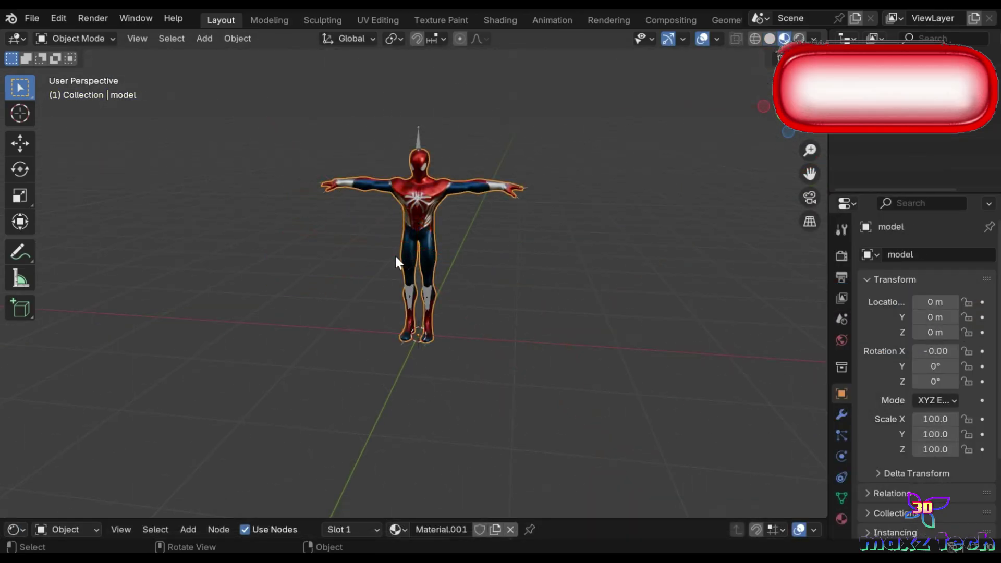
Frame the character, select its Armature and show its transform values.
scroll(395, 254, up, 2)
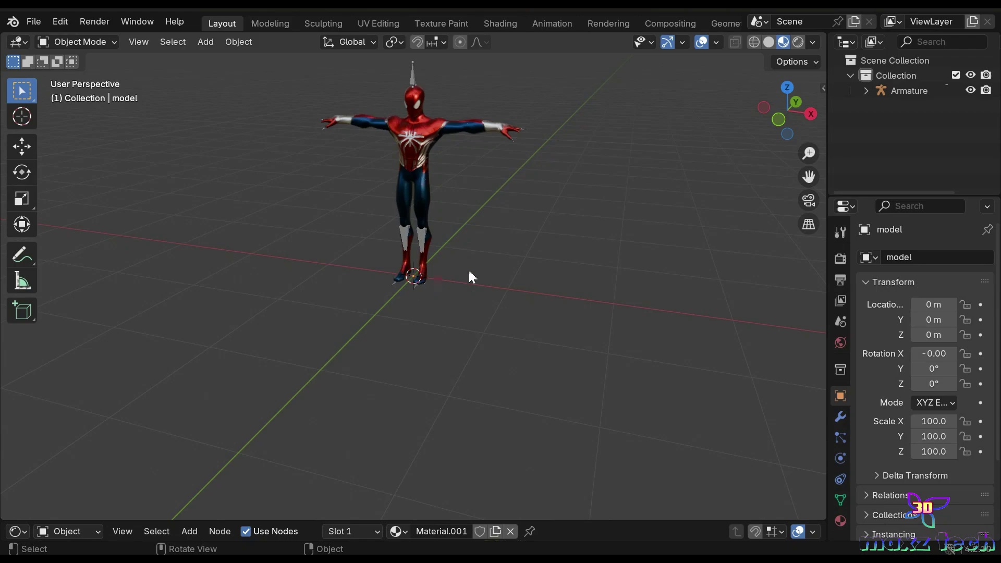
drag(808, 177, 809, 219)
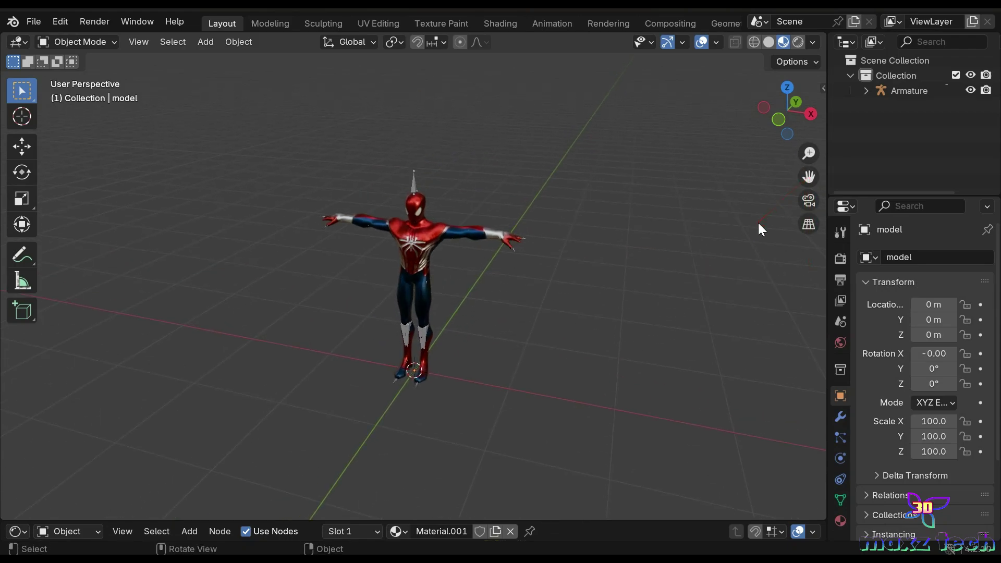
scroll(625, 209, up, 2)
mouse_move(762, 109)
mouse_down()
mouse_move(766, 117)
mouse_move(764, 107)
mouse_up()
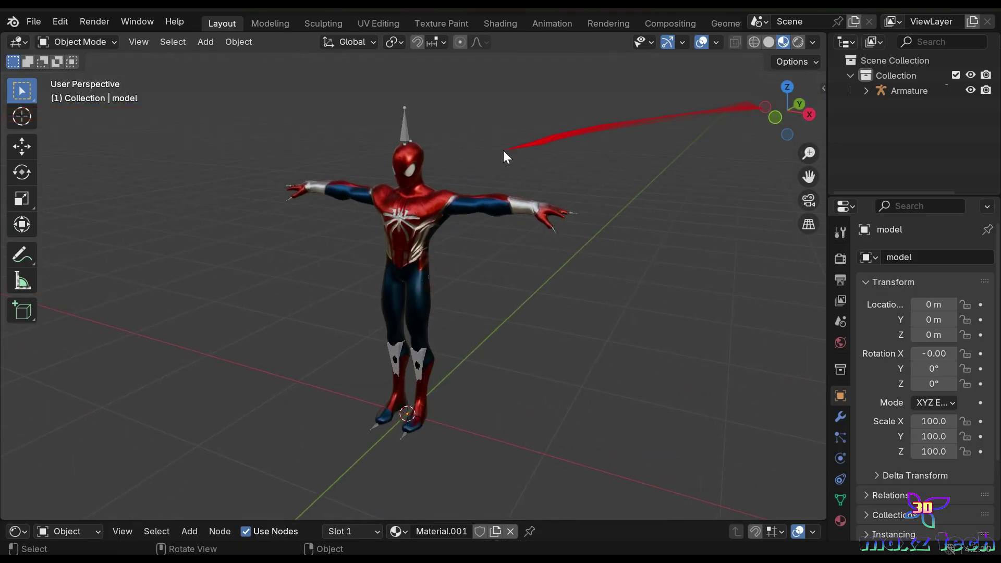
click(405, 130)
middle_drag(500, 260, 696, 202)
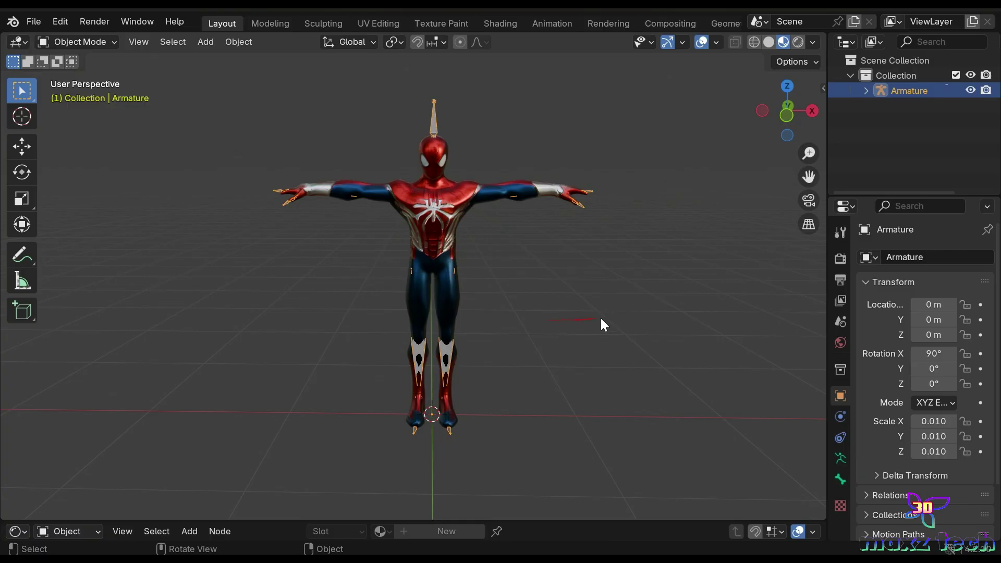
key(n)
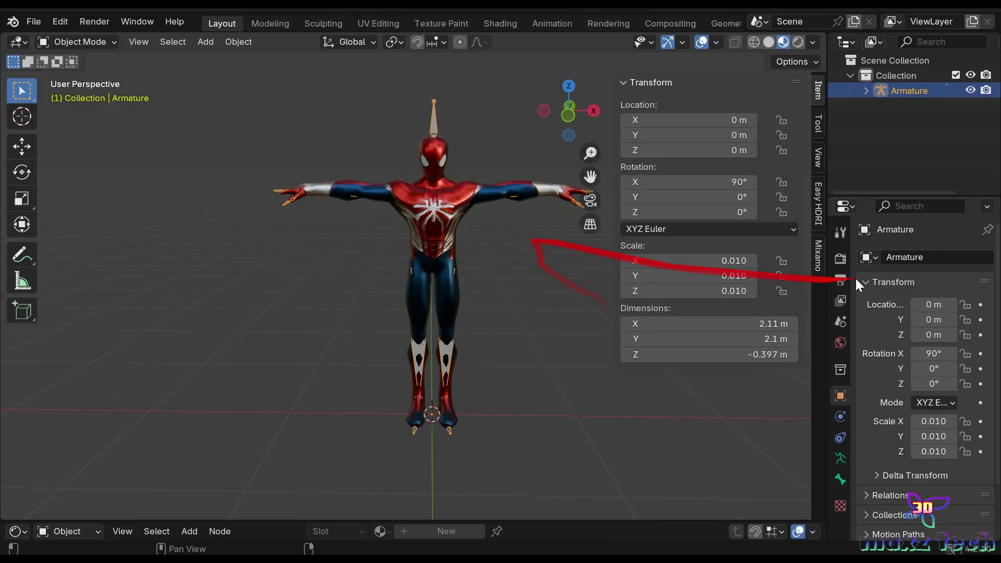
From the Mixamo tab, run Create Control Rig with IK Arms and IK Legs enabled.
click(818, 257)
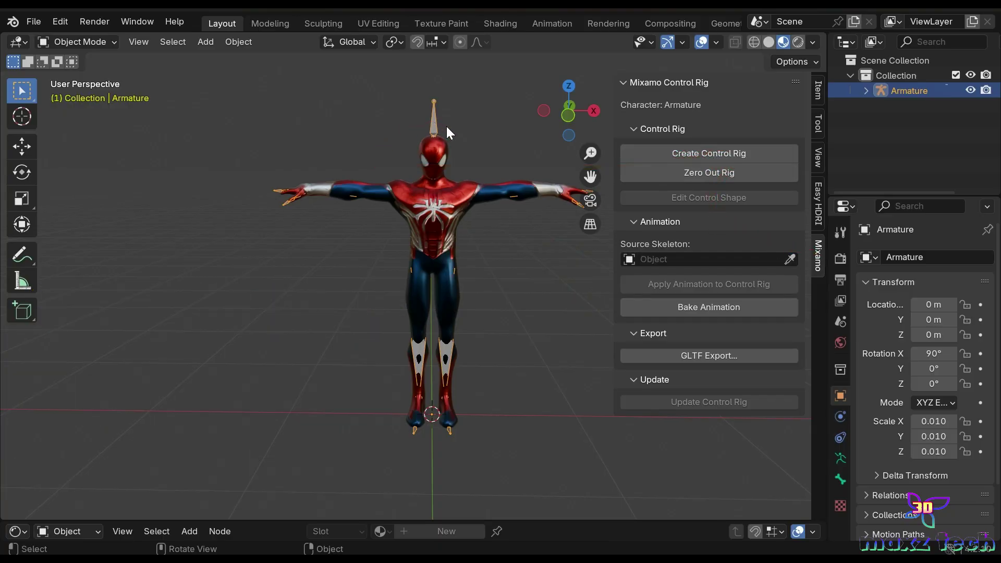
click(726, 152)
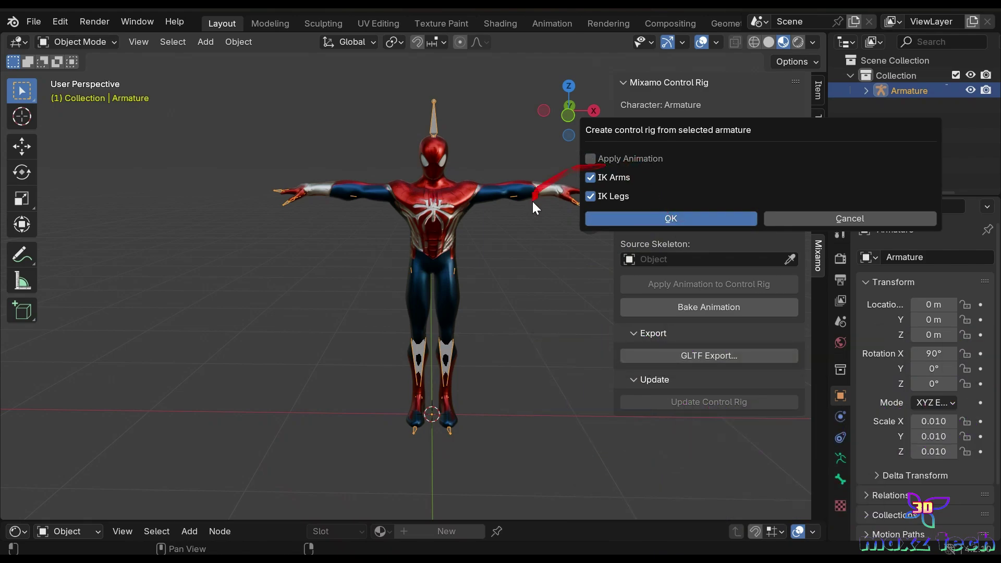
click(672, 218)
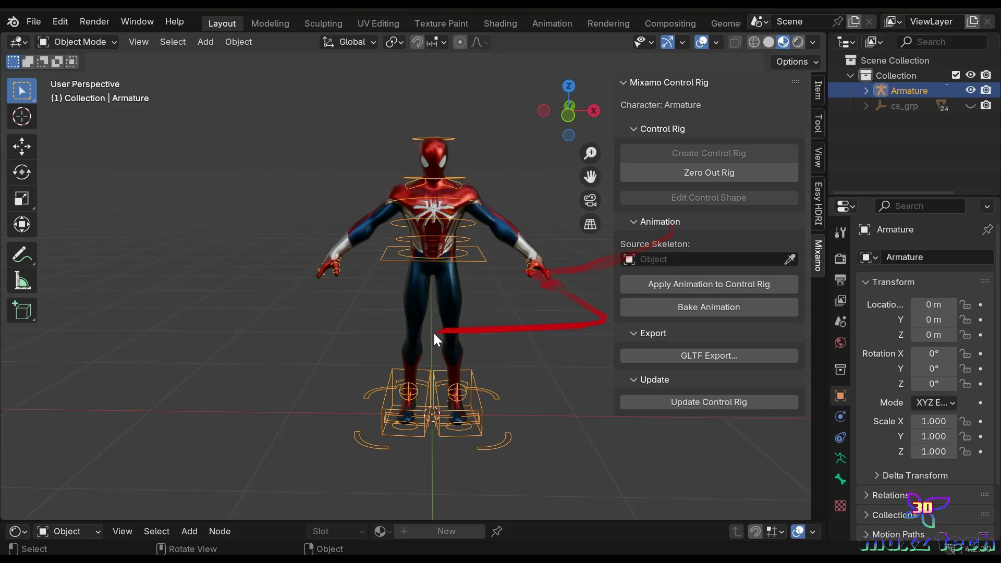
Switch to Pose Mode and move the hips control toward the centre.
click(78, 47)
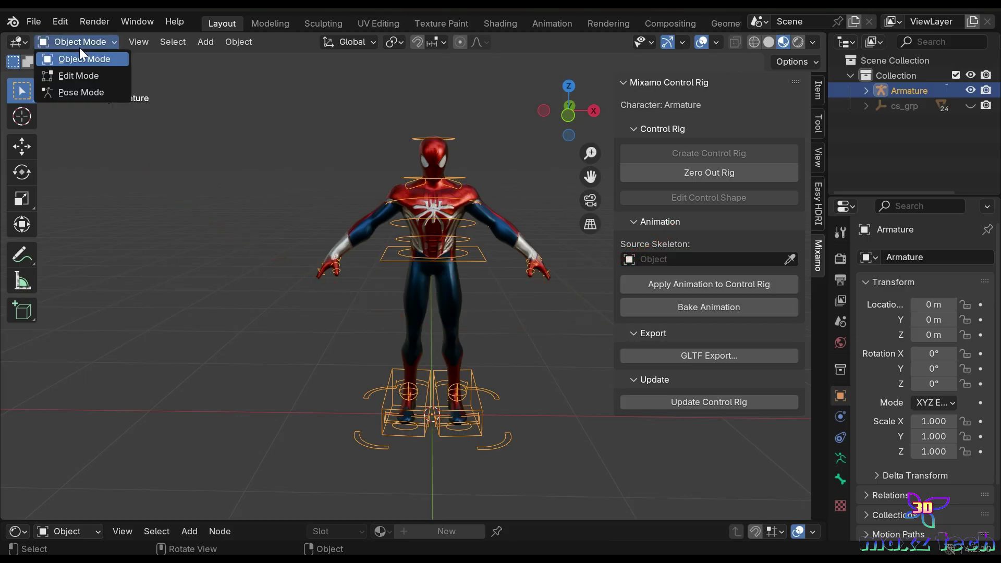
click(86, 92)
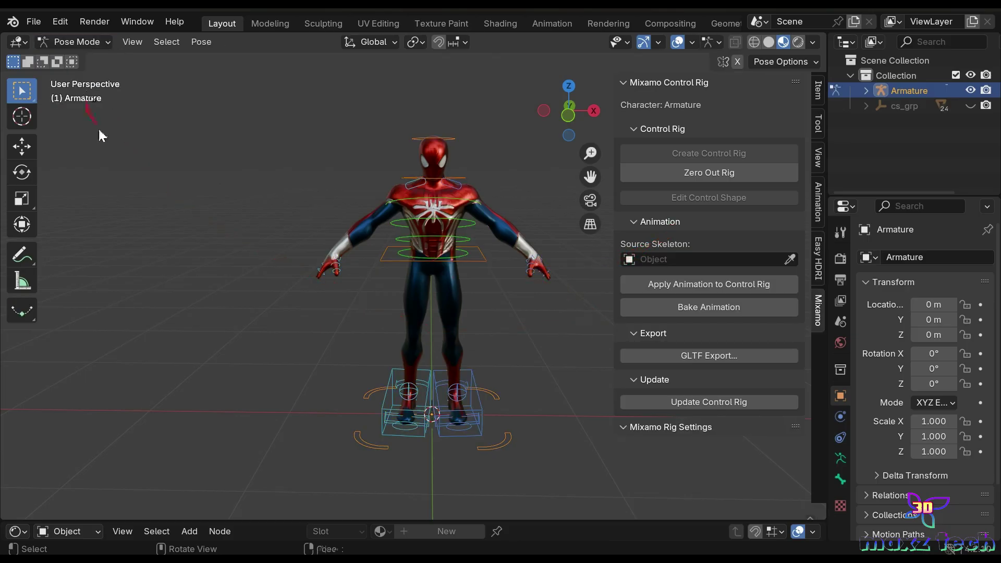
click(543, 275)
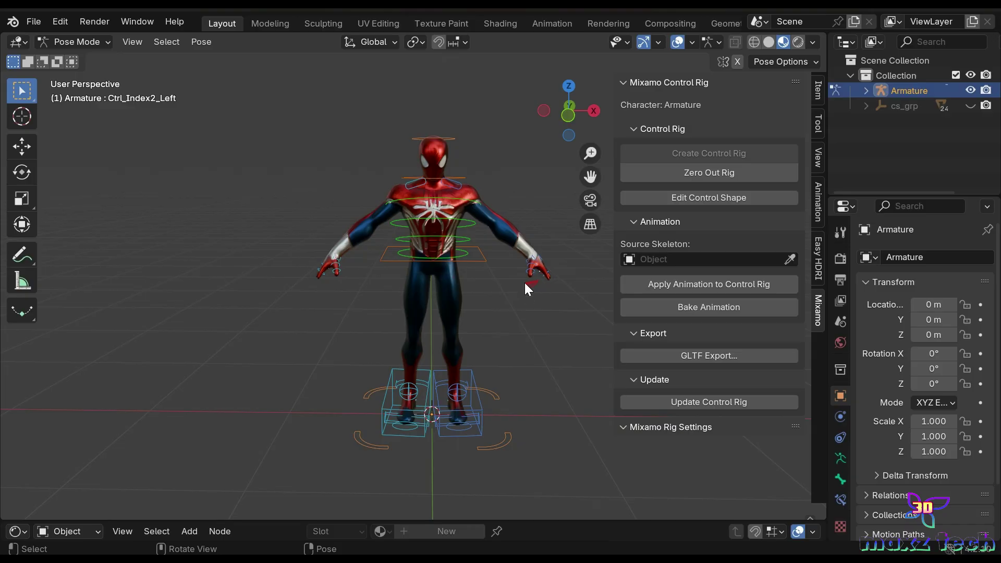
click(469, 268)
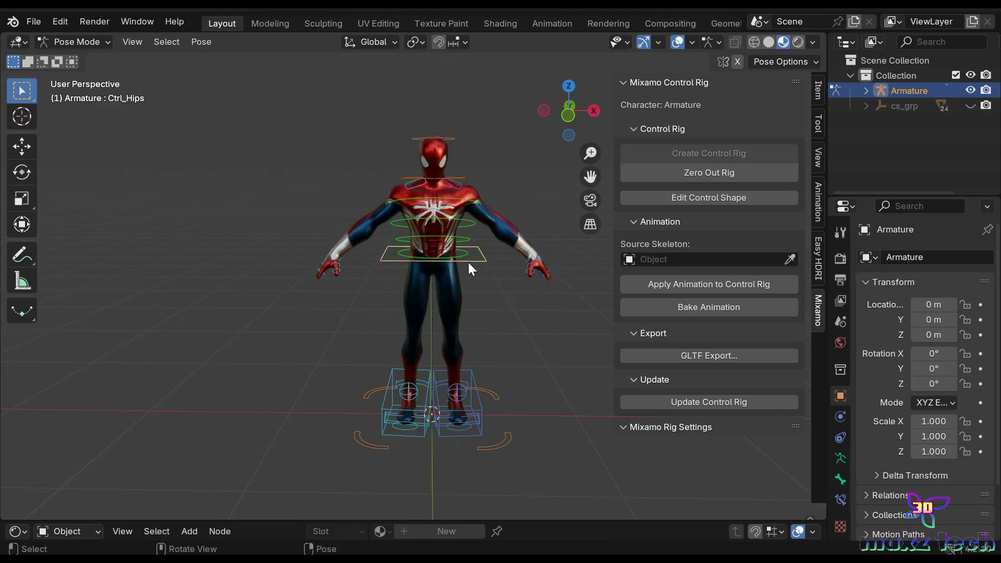
key(g)
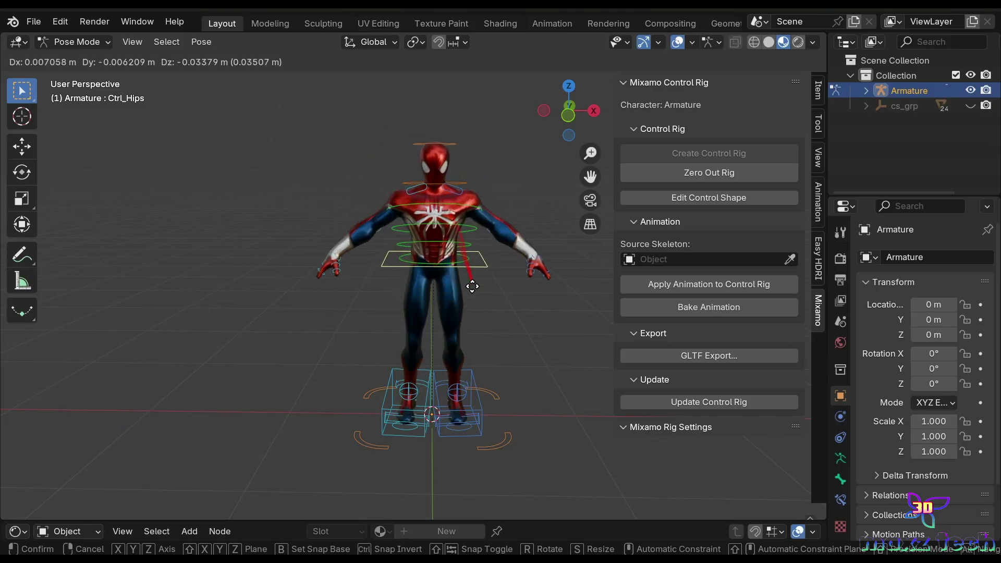
click(485, 311)
Move the left hand IK control down near the hip.
click(444, 299)
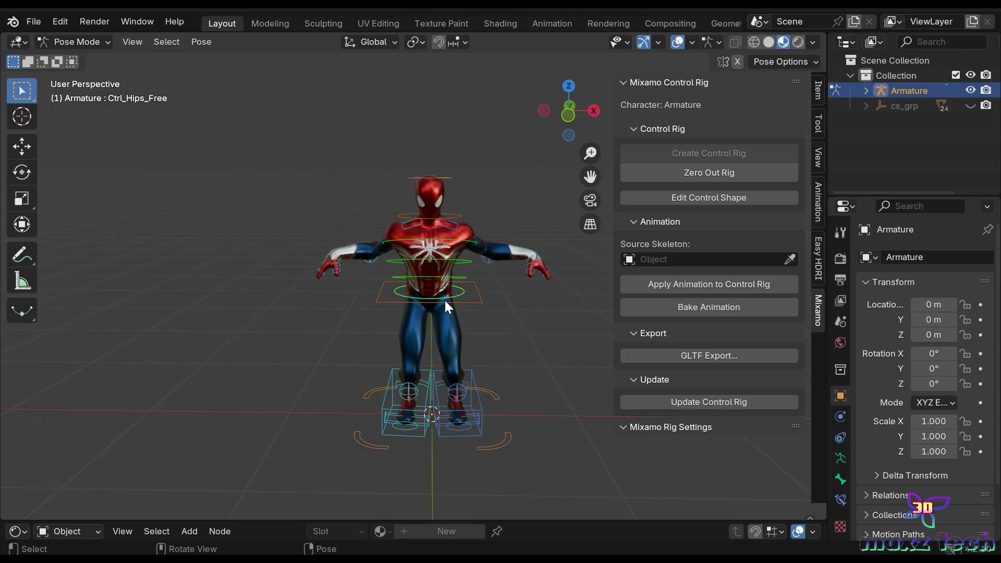
key(g)
click(530, 268)
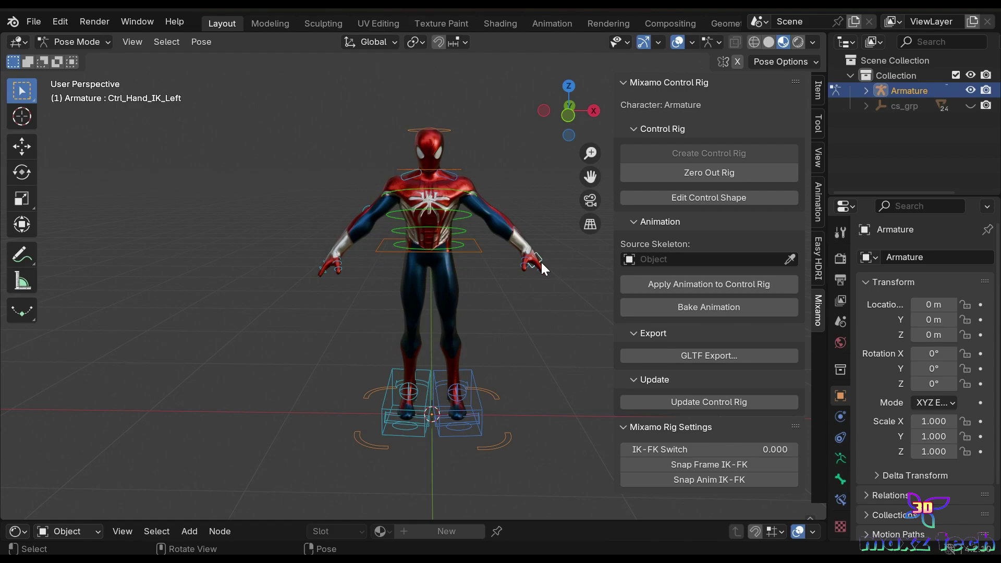
key(g)
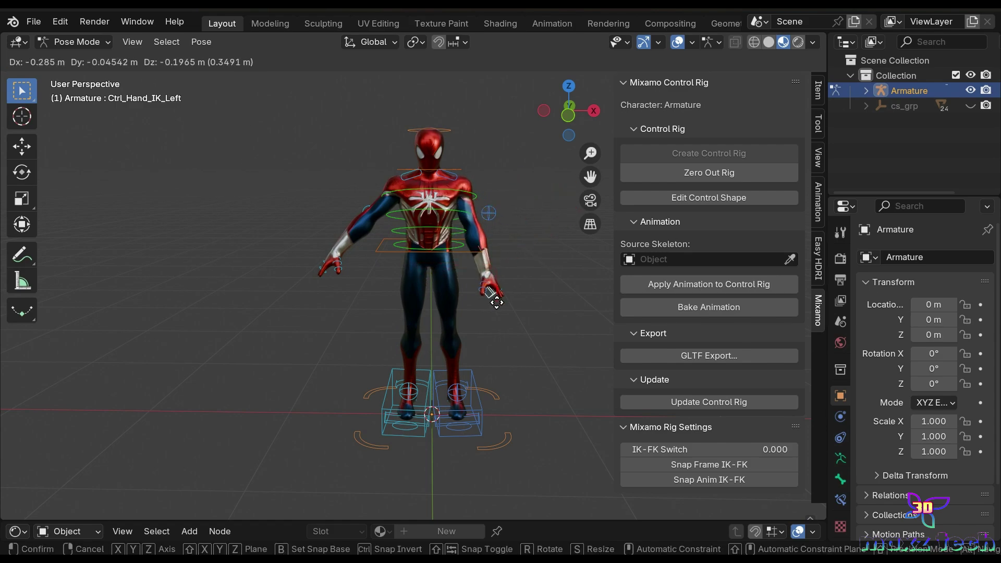
click(555, 268)
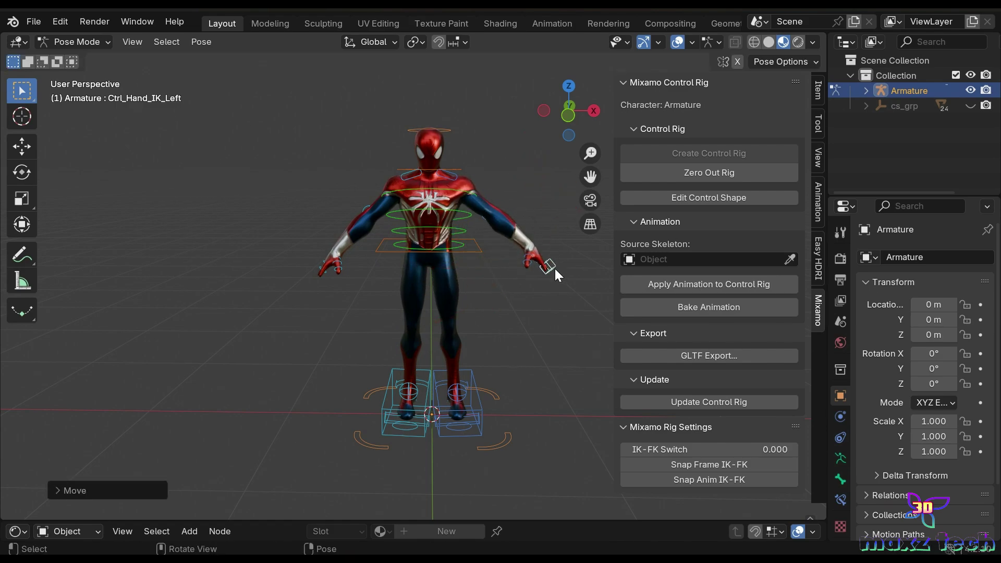
Try moving the head control, then undo it so the head stays upright.
click(440, 129)
key(g)
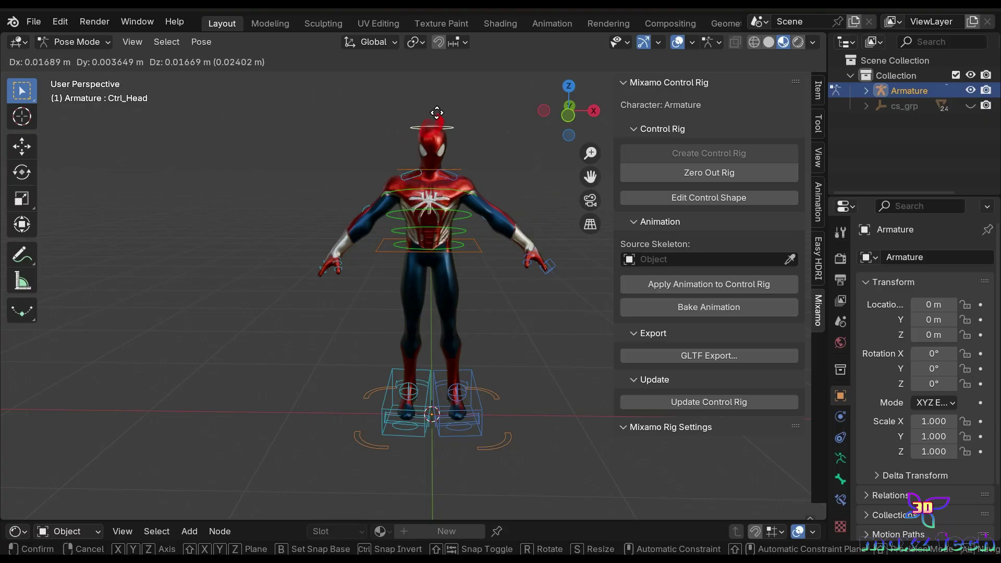
click(502, 166)
key(ctrl+z)
drag(569, 110, 578, 123)
Set the right foot IK control out to the side and return to Object Mode.
click(423, 405)
key(g)
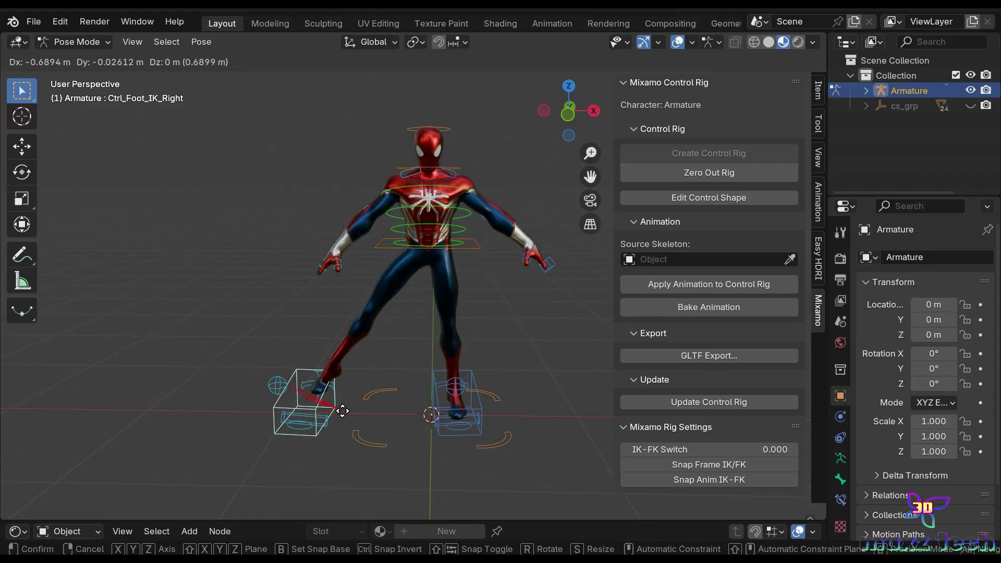
click(397, 421)
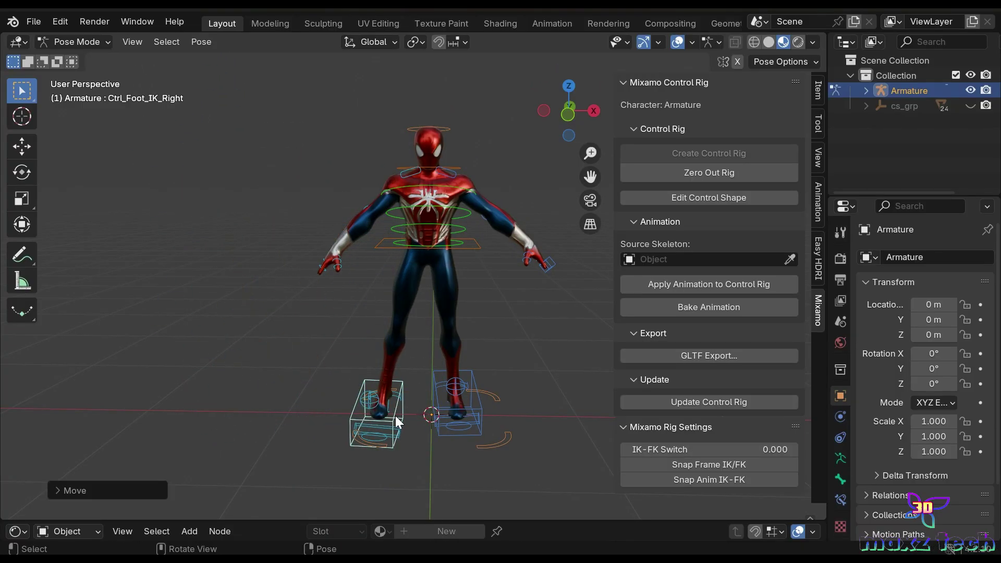
click(81, 42)
click(74, 61)
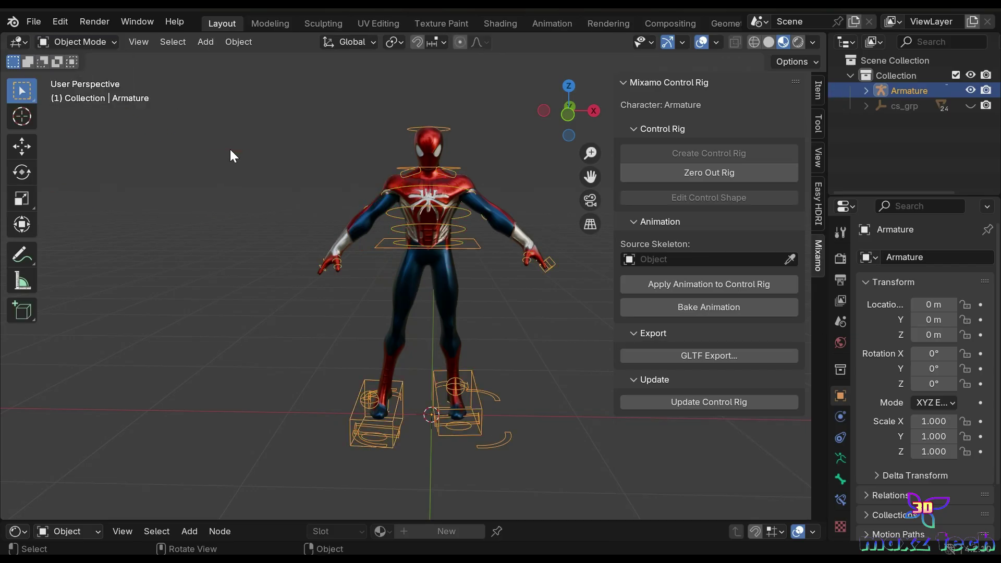
Deselect the armature and import Fast Run.fbx as an FBX file.
click(553, 358)
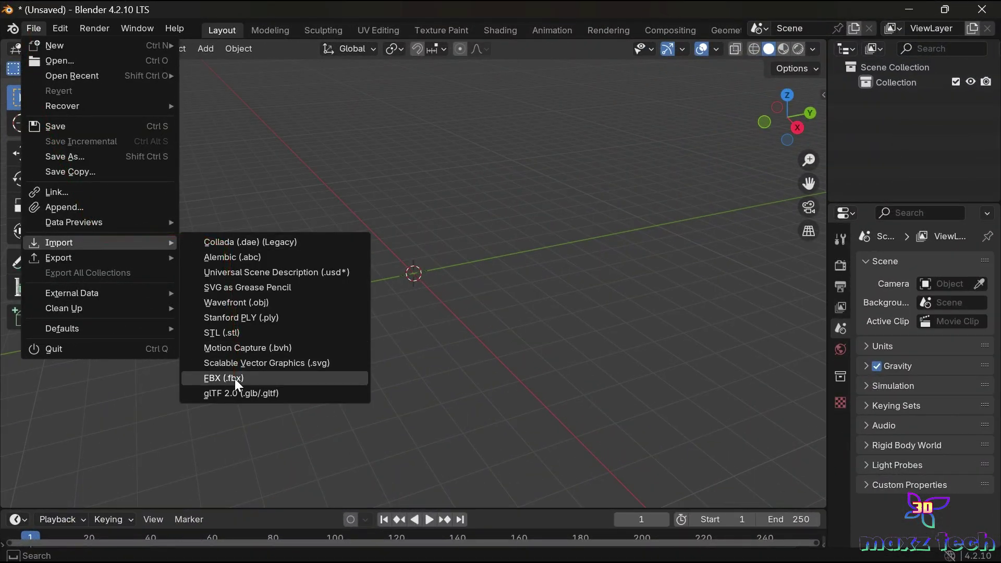
click(237, 379)
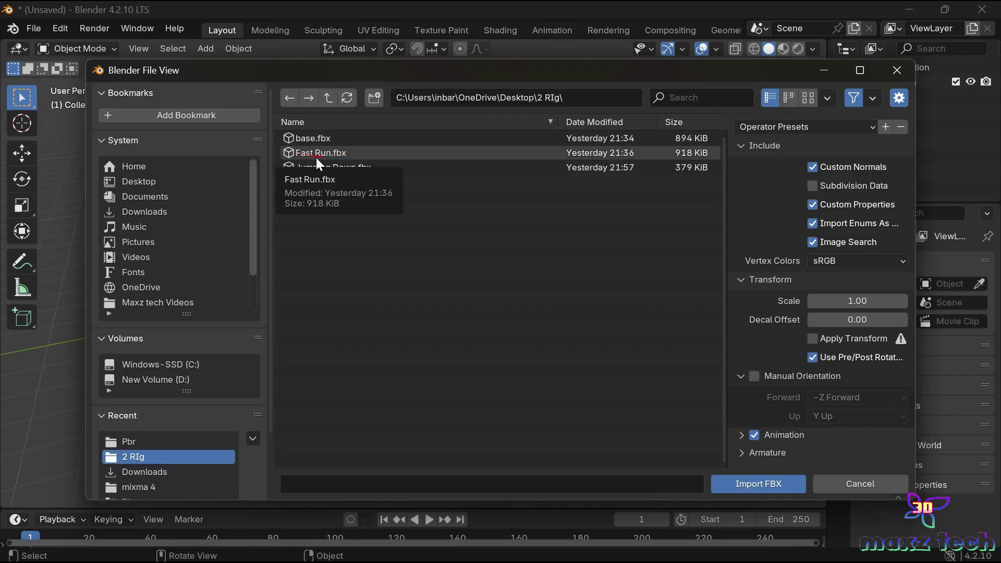
click(342, 154)
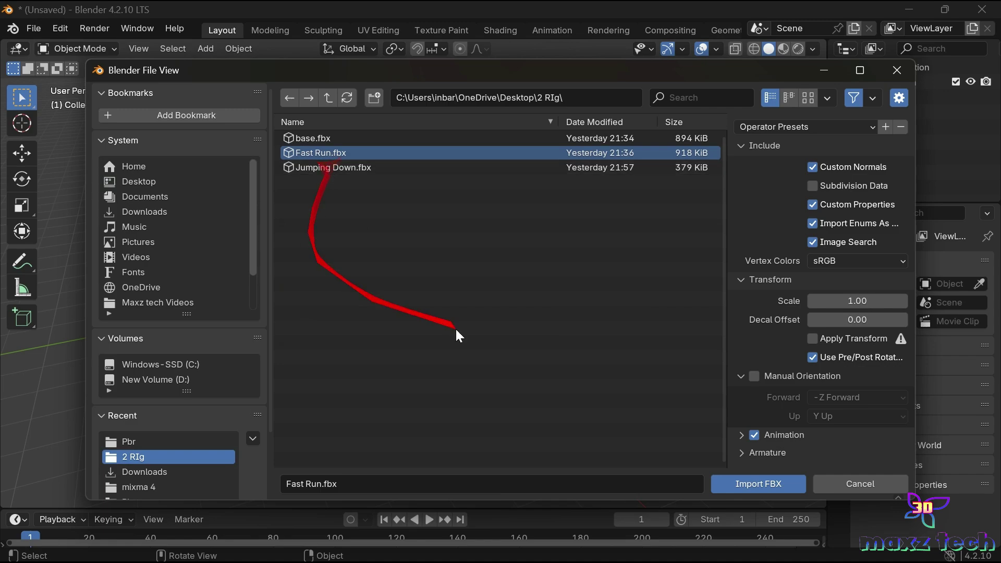
click(721, 485)
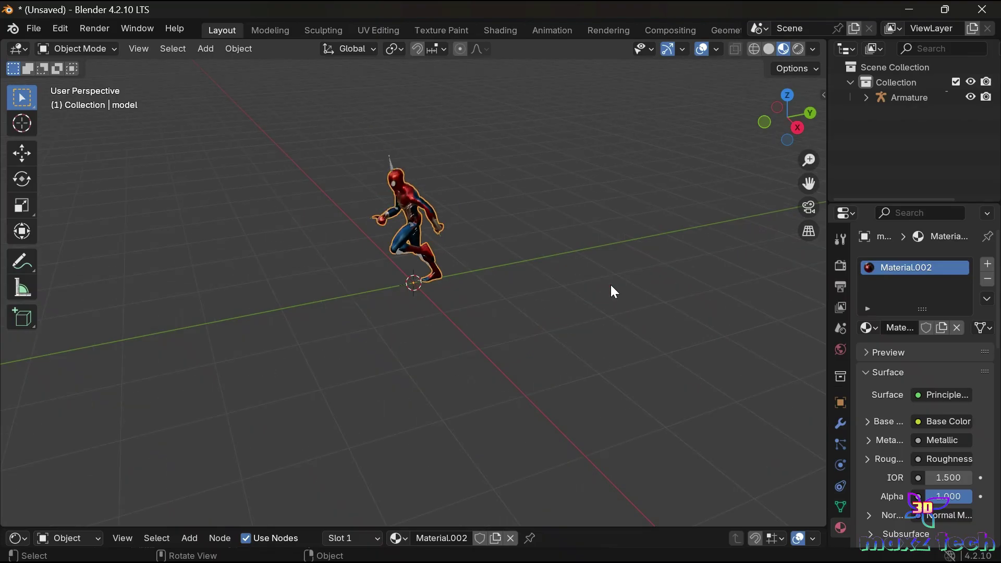
drag(806, 184, 802, 200)
key(space)
key(space)
shift+scroll(687, 225, down, 2)
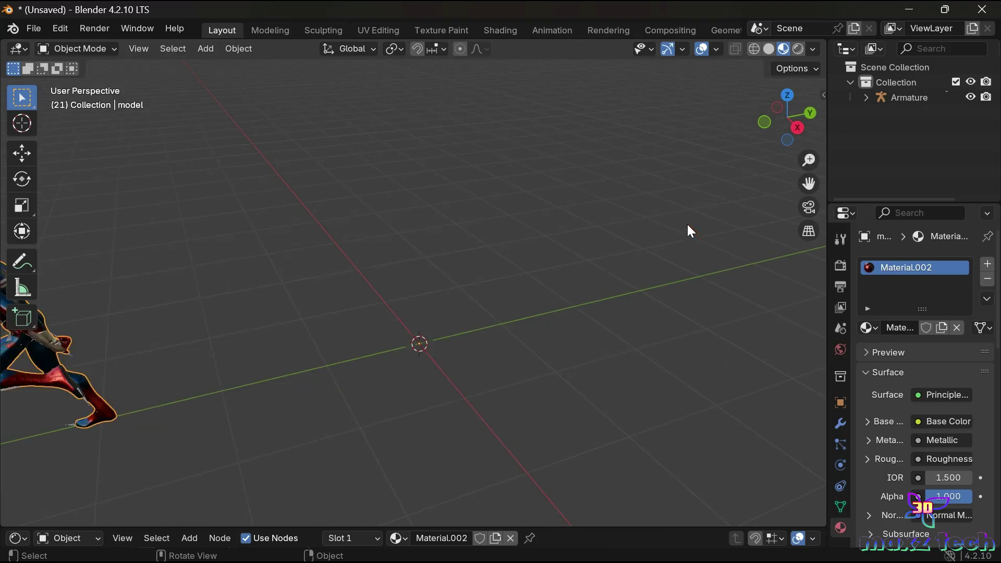
shift+scroll(687, 224, down, 3)
key(space)
key(space)
key(space)
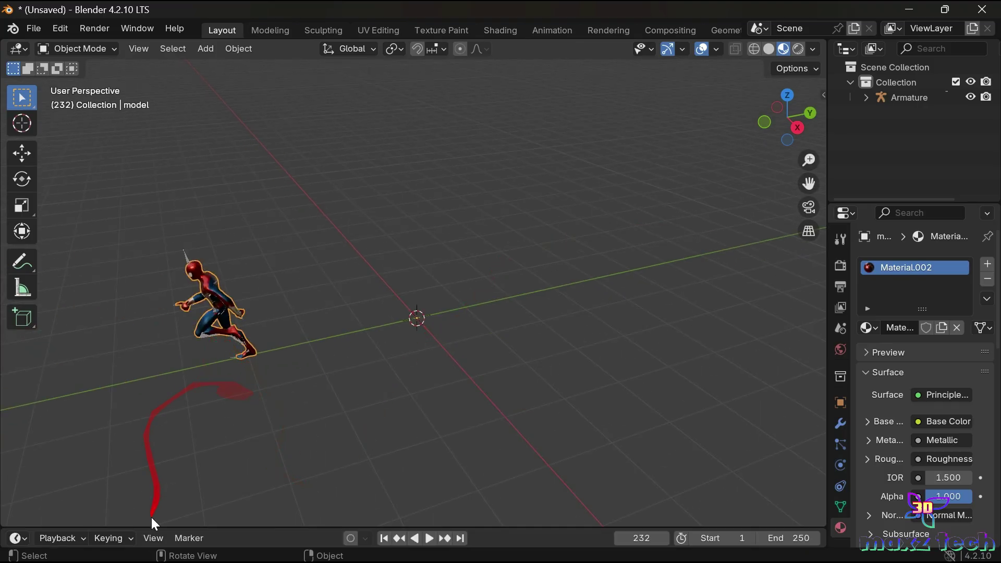
drag(156, 527, 165, 416)
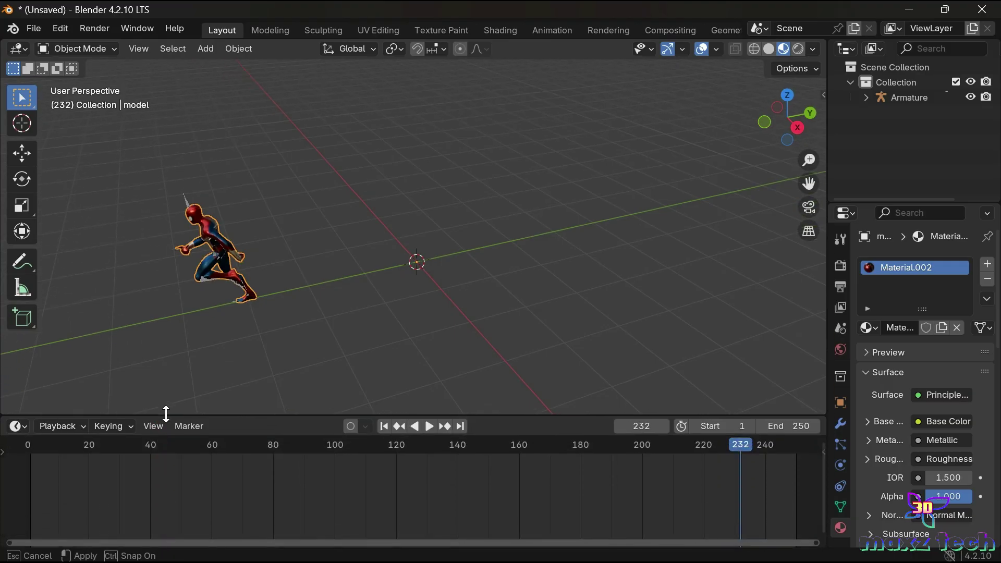
click(27, 443)
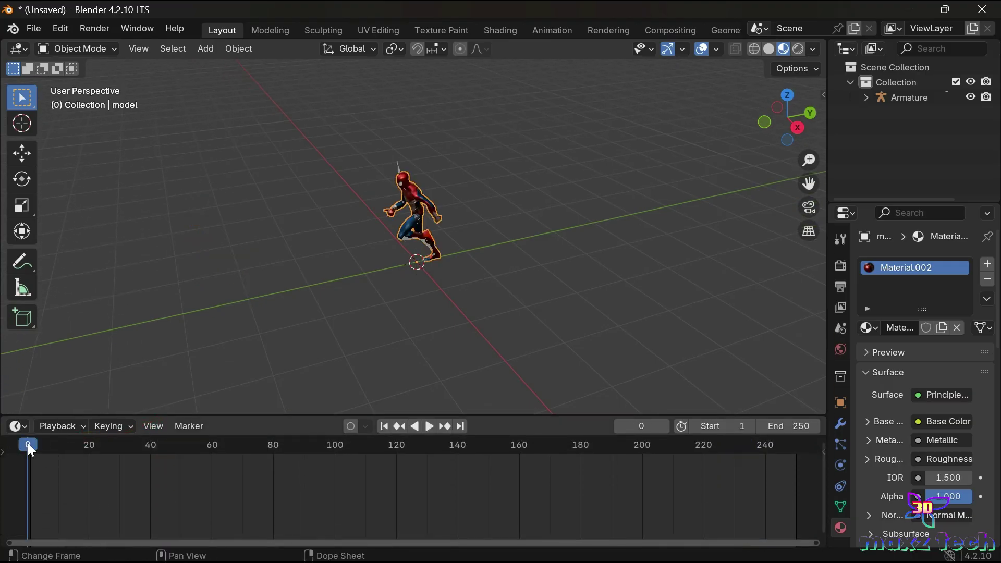
scroll(392, 186, up, 1)
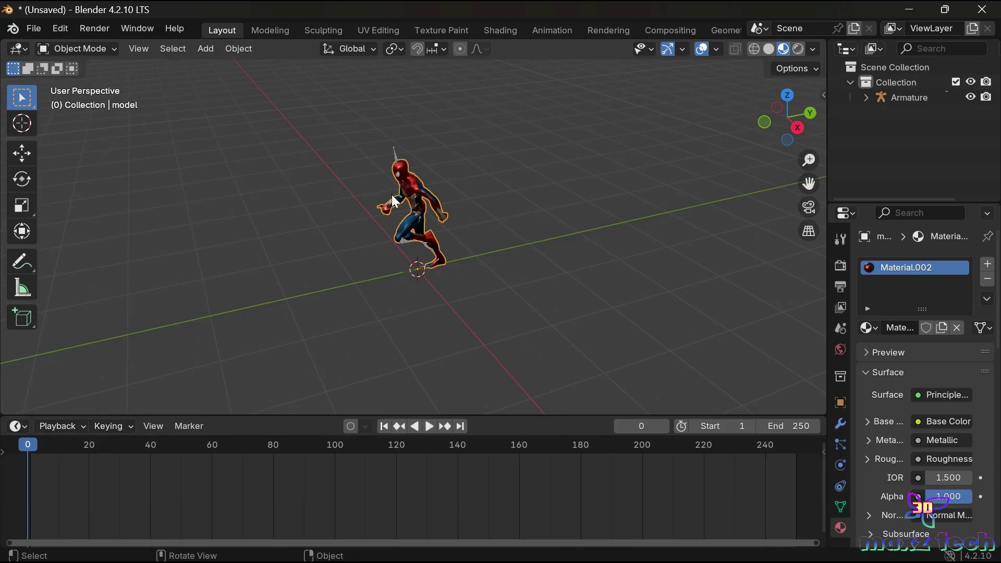
scroll(393, 137, up, 1)
click(387, 118)
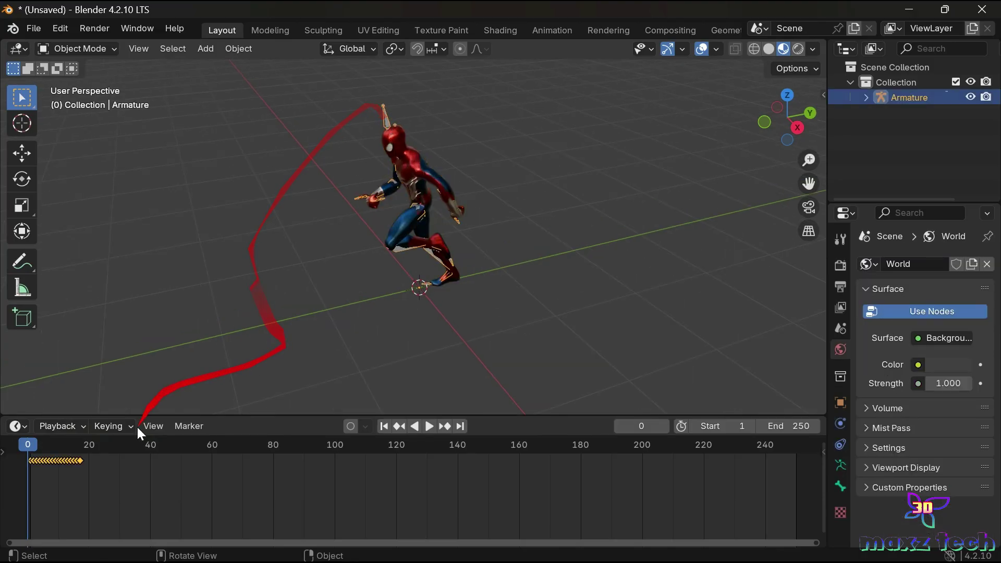
scroll(145, 490, up, 2)
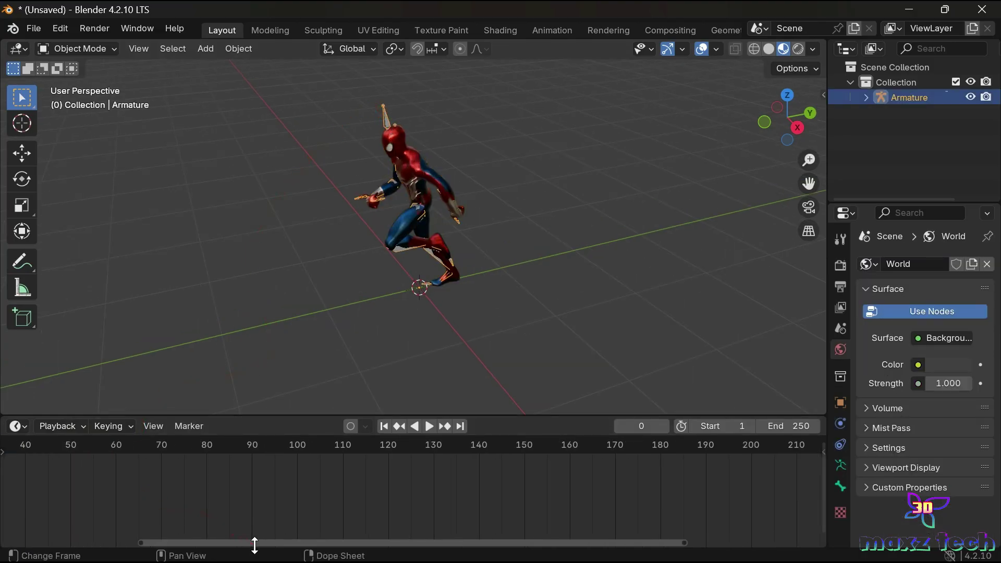
mouse_move(251, 543)
mouse_down()
mouse_move(121, 545)
mouse_move(104, 512)
mouse_up()
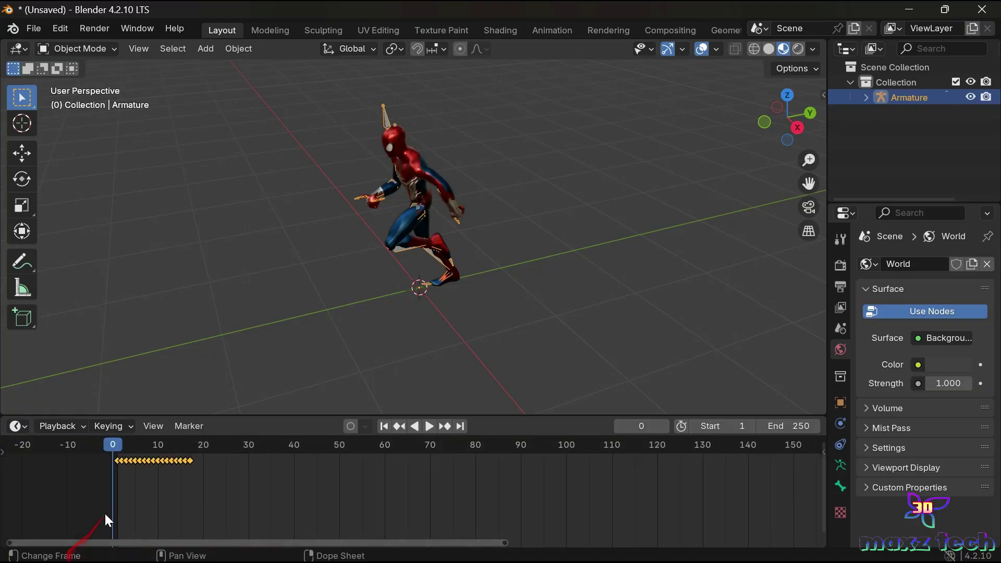
key(space)
key(space)
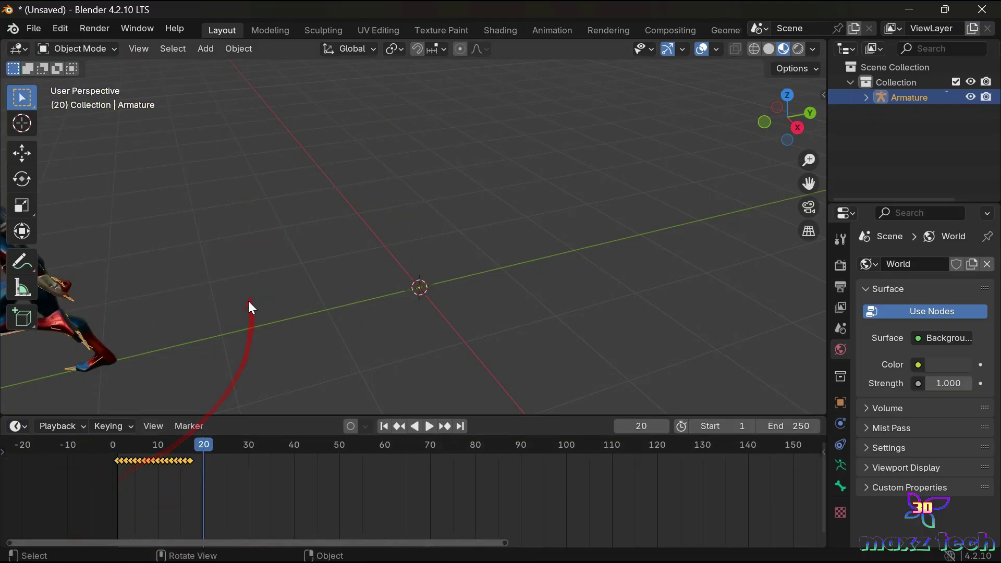
key(space)
key(space)
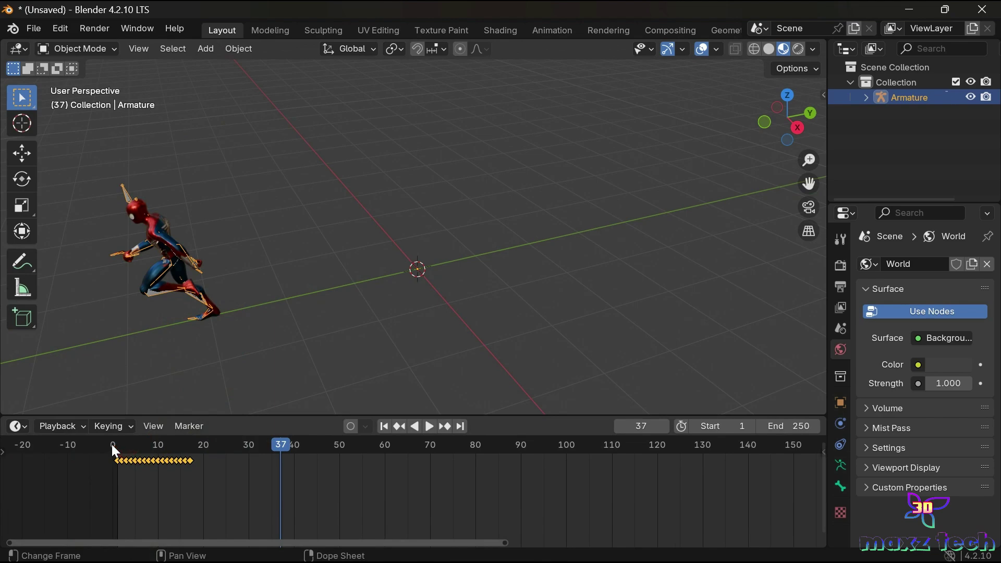
click(113, 450)
key(space)
key(space)
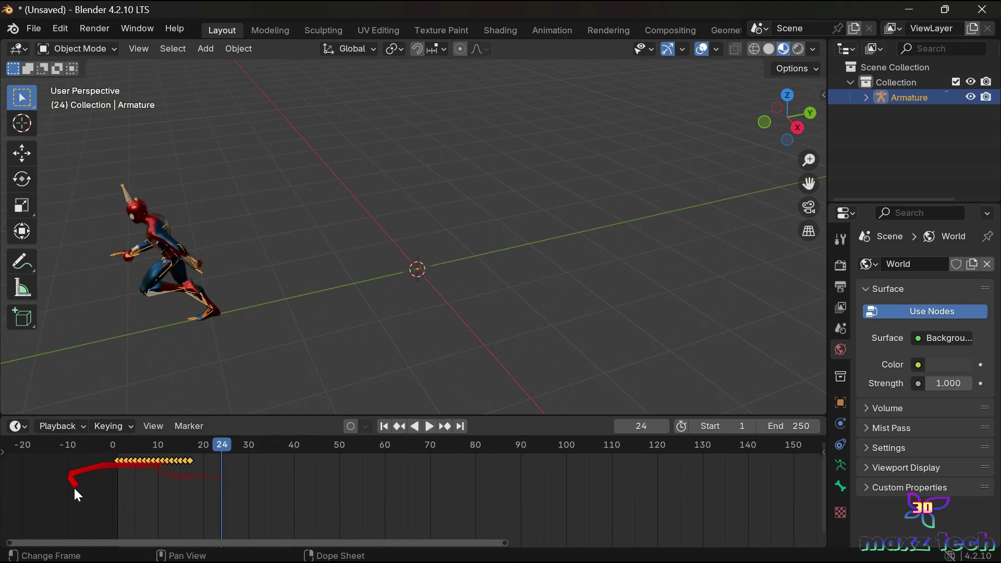
click(114, 444)
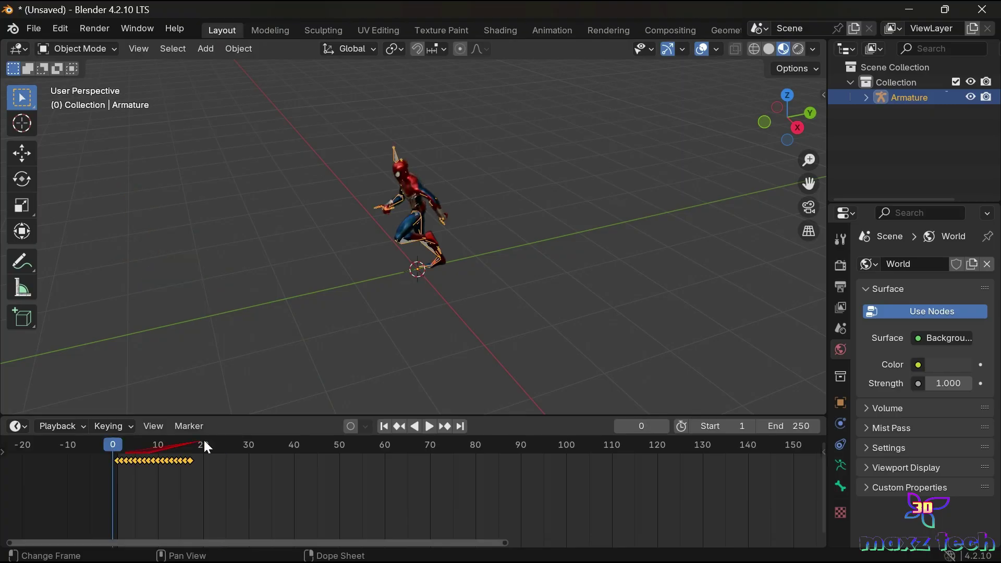
scroll(303, 327, up, 3)
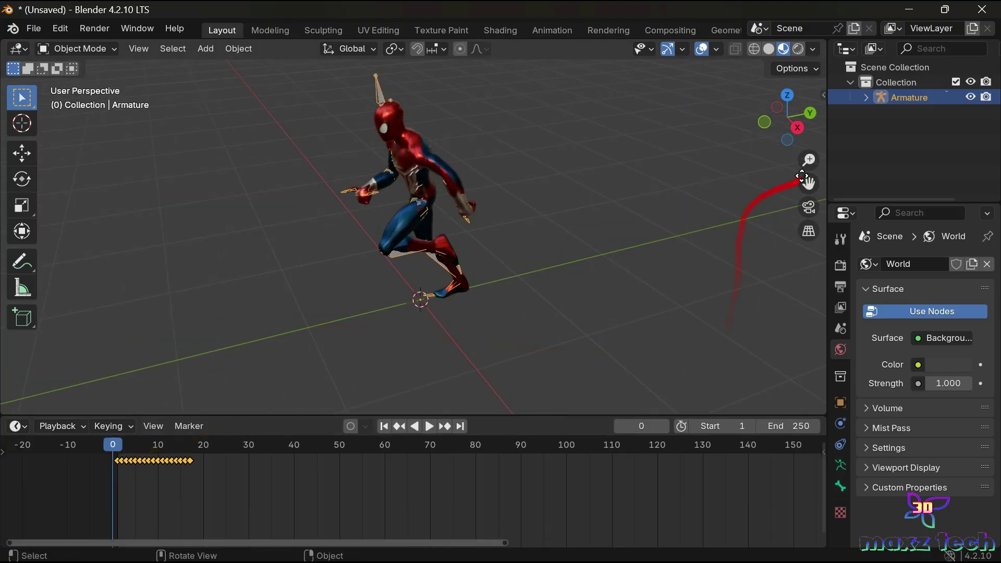
drag(807, 182, 817, 213)
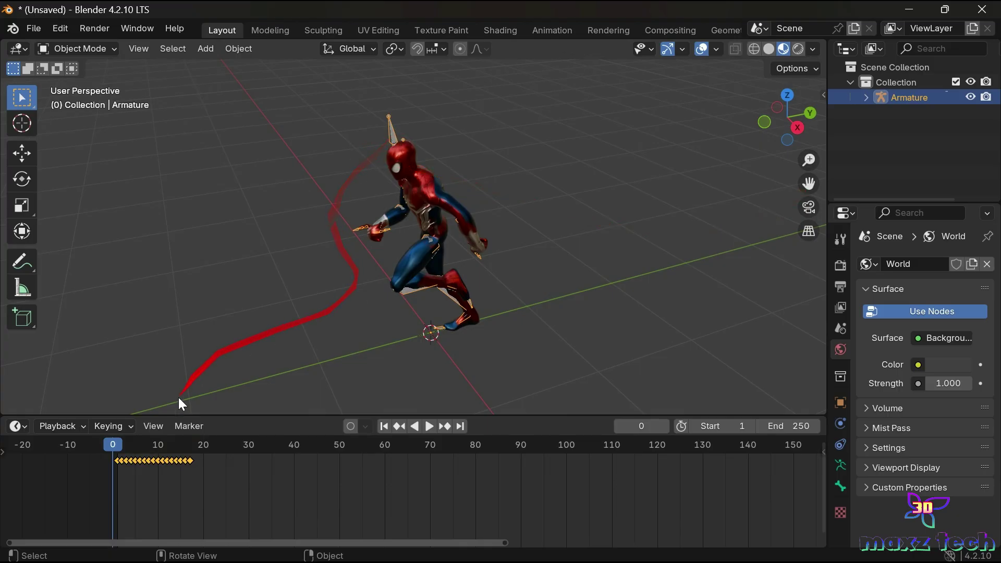
drag(114, 446, 189, 460)
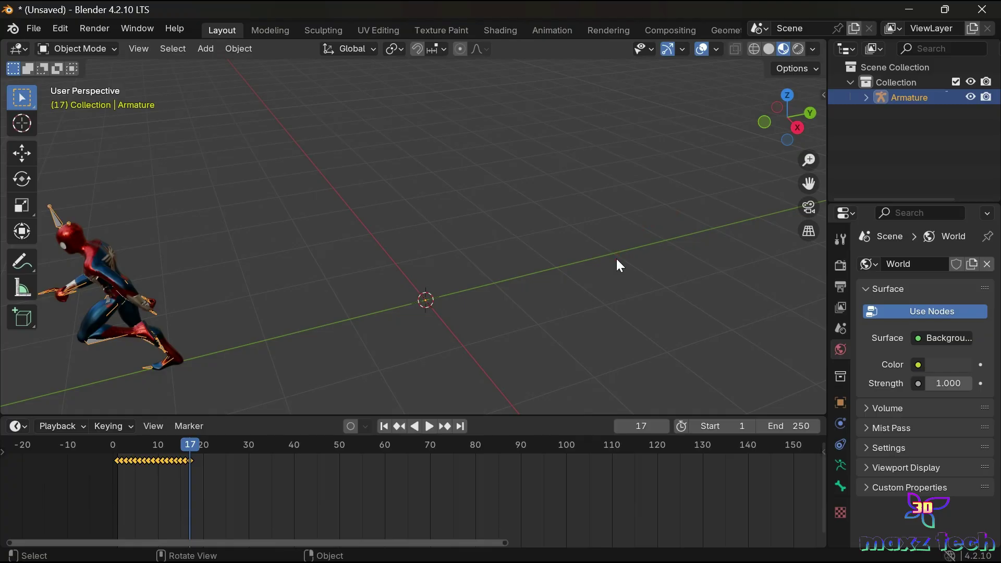
In the sidebar's Mixamo tab, bring up Create Control Rig with Apply Animation and IK arms and legs.
key(n)
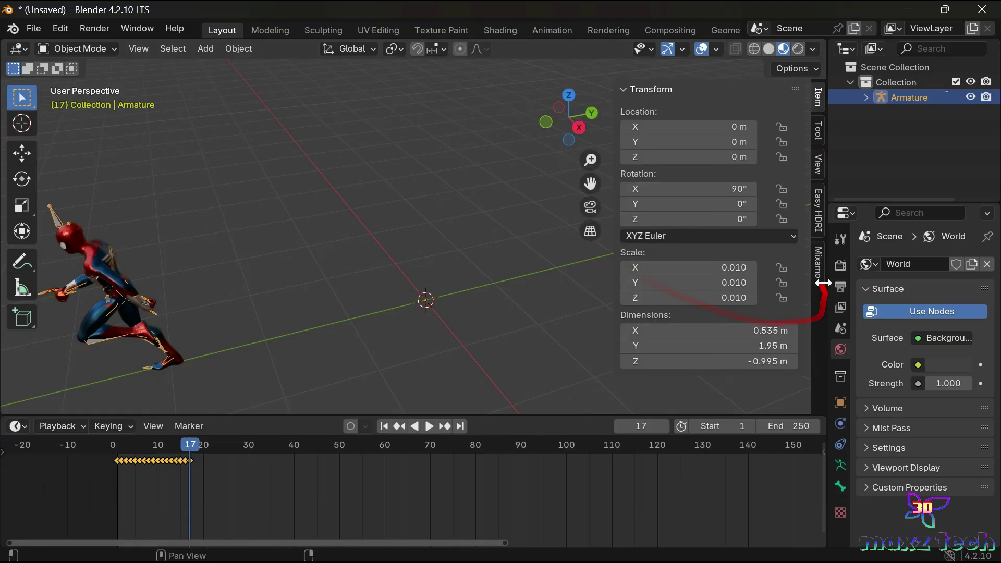
click(818, 264)
drag(587, 415, 606, 527)
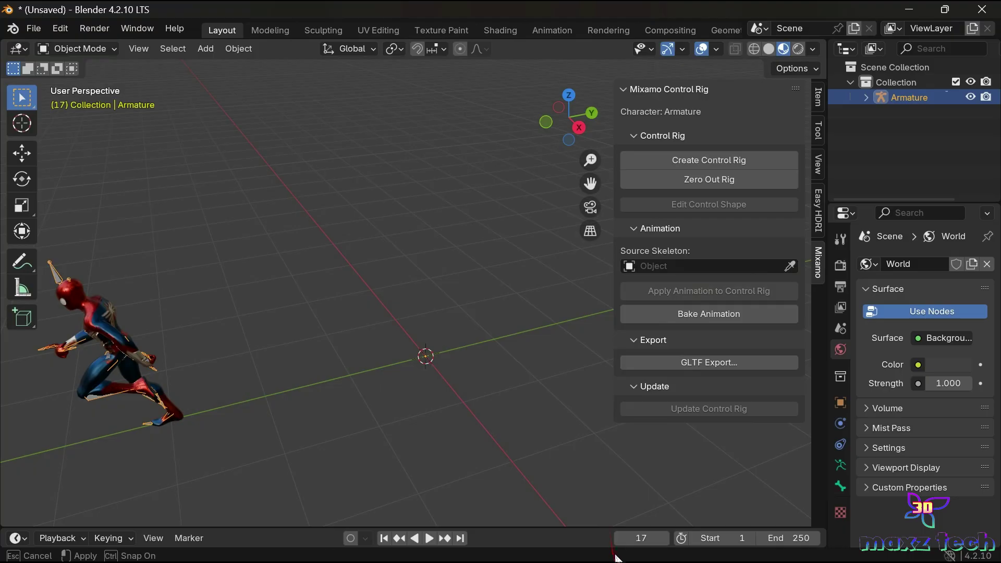
click(683, 160)
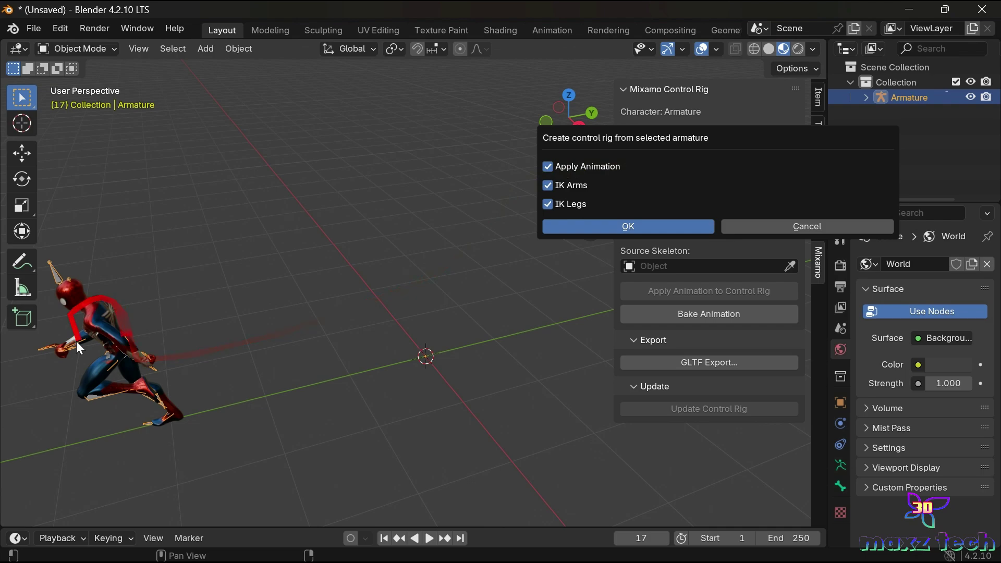
Confirm the control rig creation and play the run animation from frame 0.
click(629, 227)
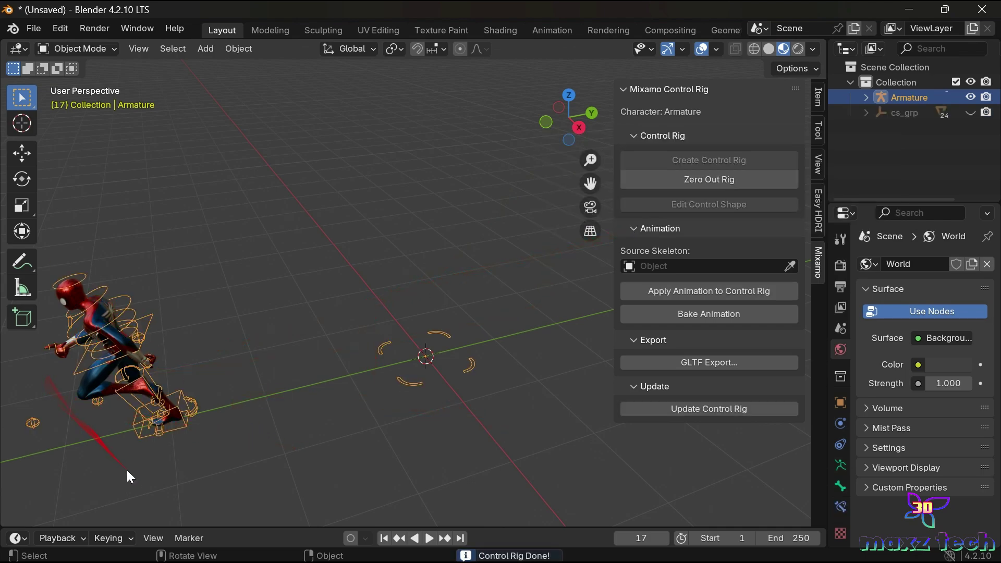
key(space)
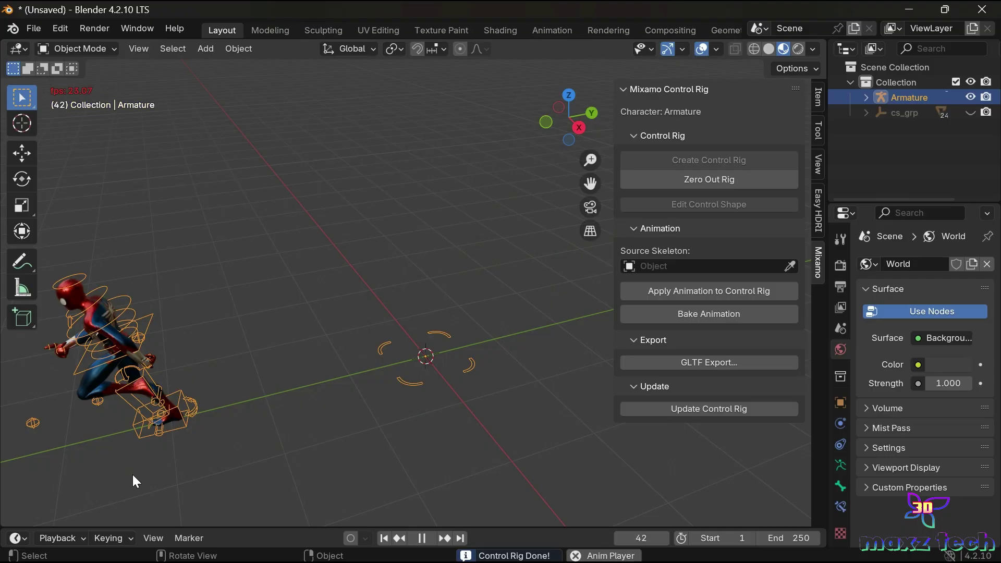
key(space)
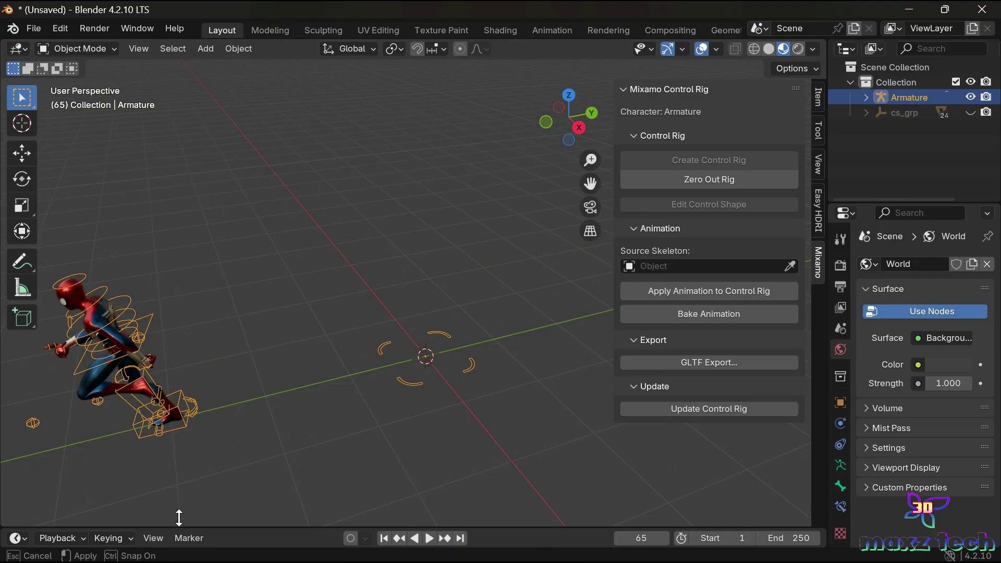
drag(172, 528, 171, 411)
click(116, 448)
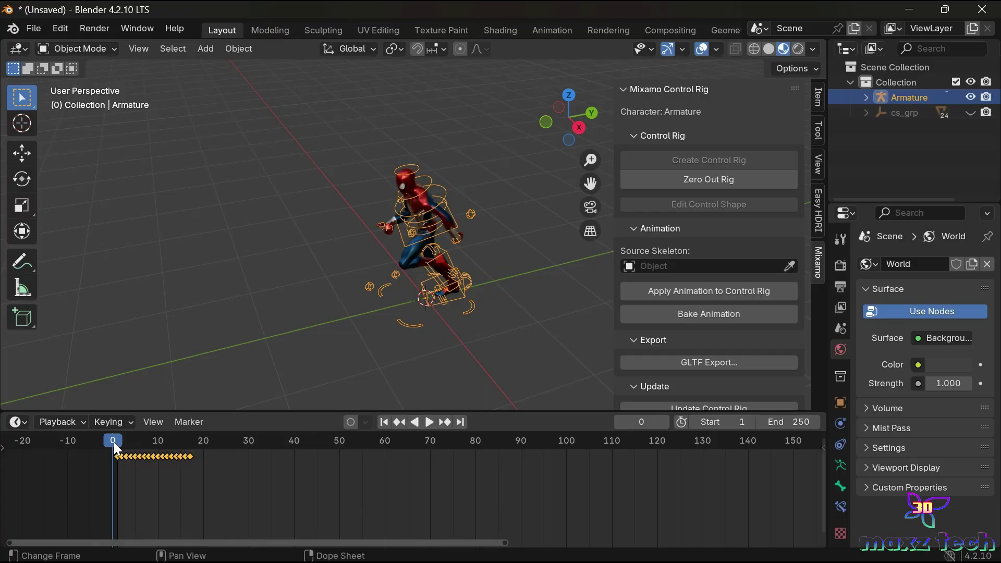
key(space)
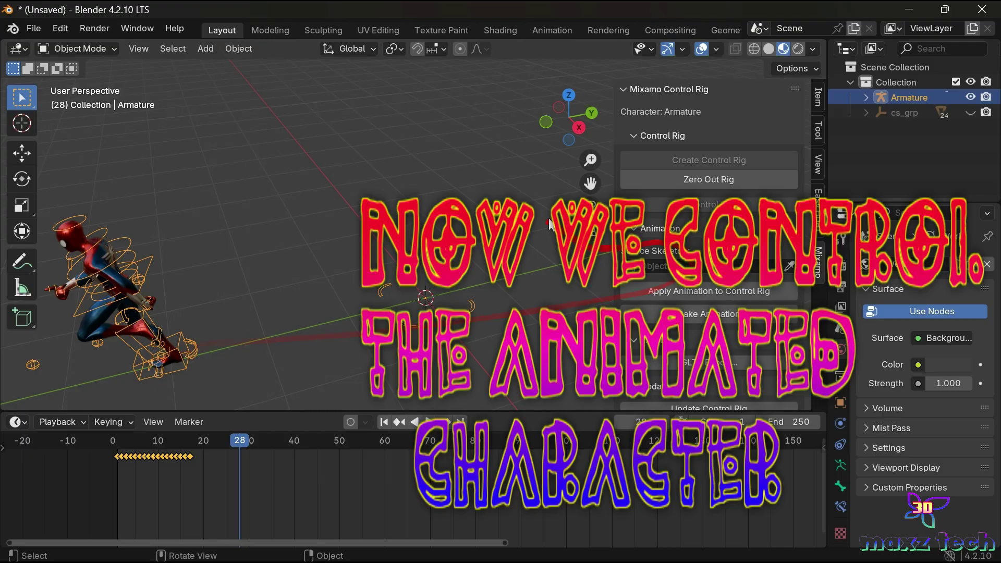
Orbit to face the running character, rewind to frame 1, and deselect the armature.
drag(566, 120, 543, 117)
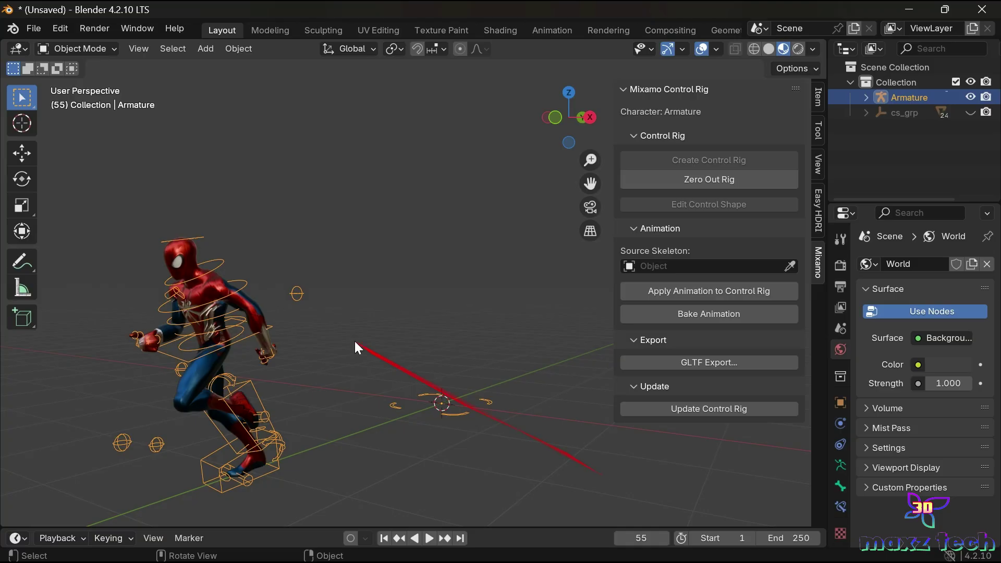
mouse_move(552, 124)
mouse_down()
mouse_move(574, 125)
mouse_move(466, 171)
mouse_up()
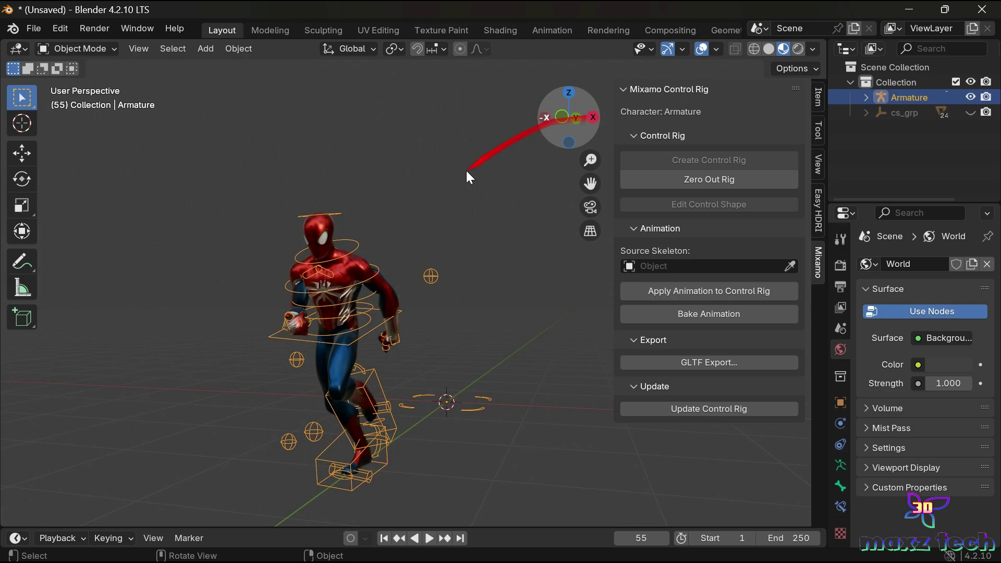
drag(143, 528, 142, 443)
click(115, 479)
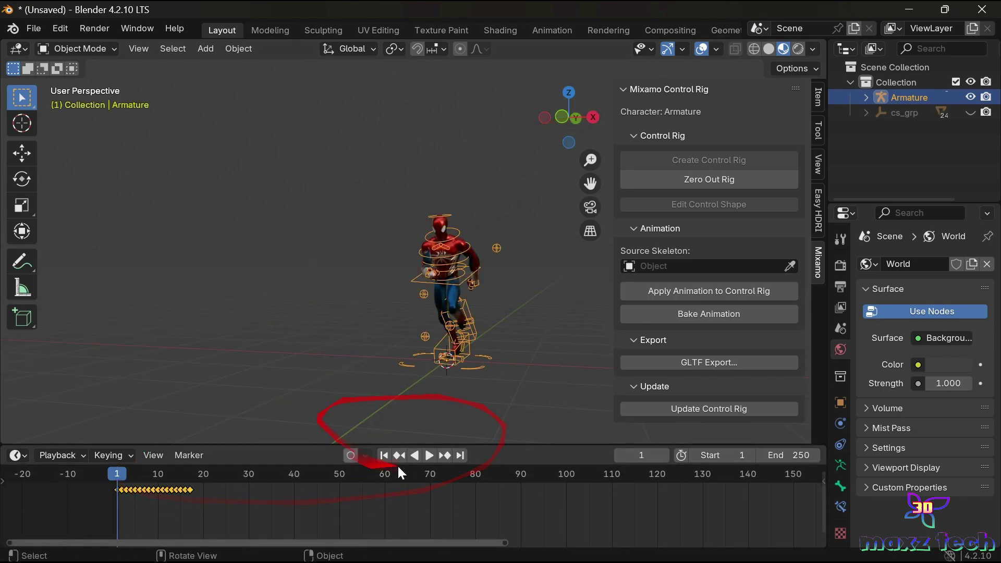
drag(413, 445, 419, 528)
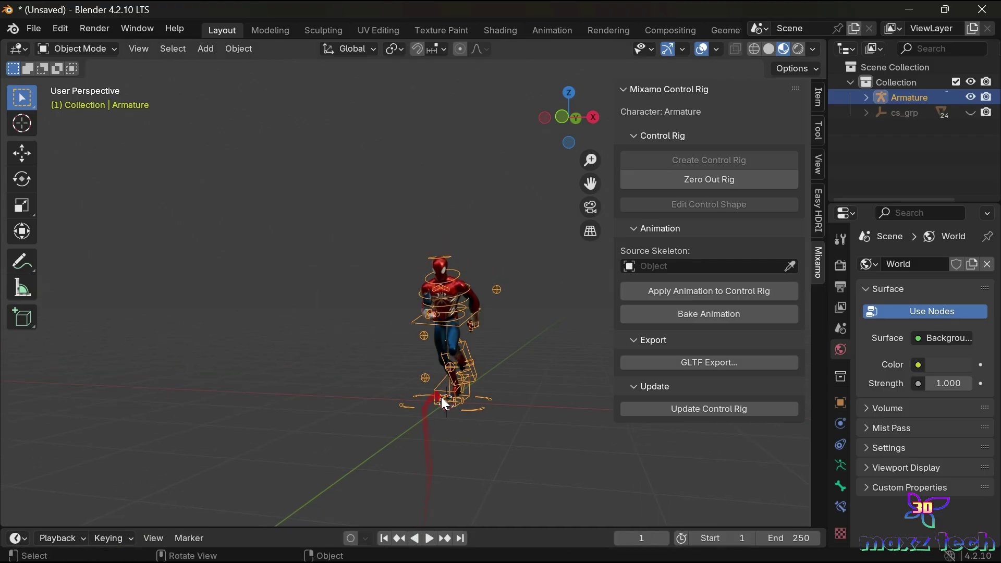
scroll(441, 396, up, 2)
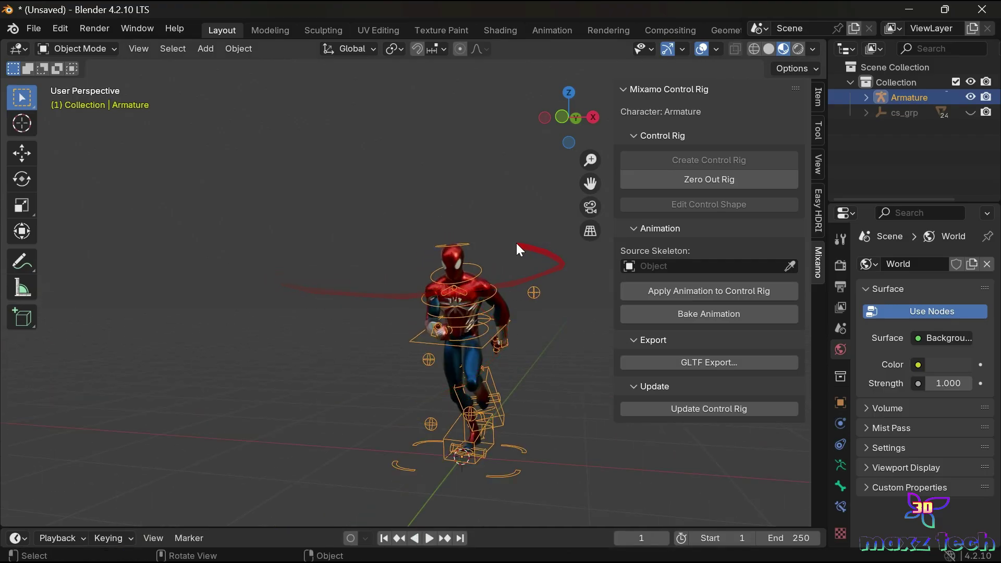
click(279, 234)
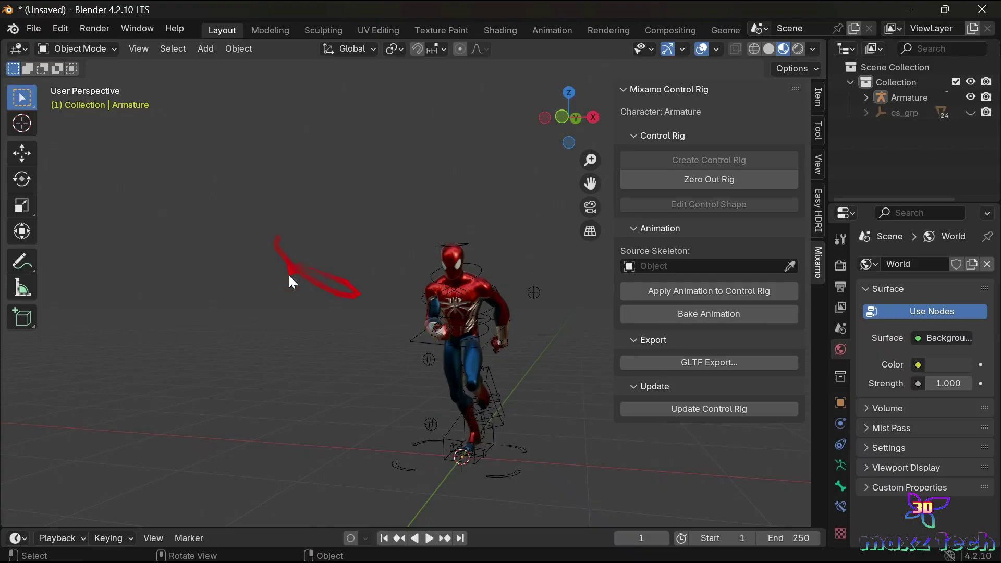
Import Jump Away.fbx through File > Import > FBX (.fbx).
click(30, 29)
mouse_move(59, 243)
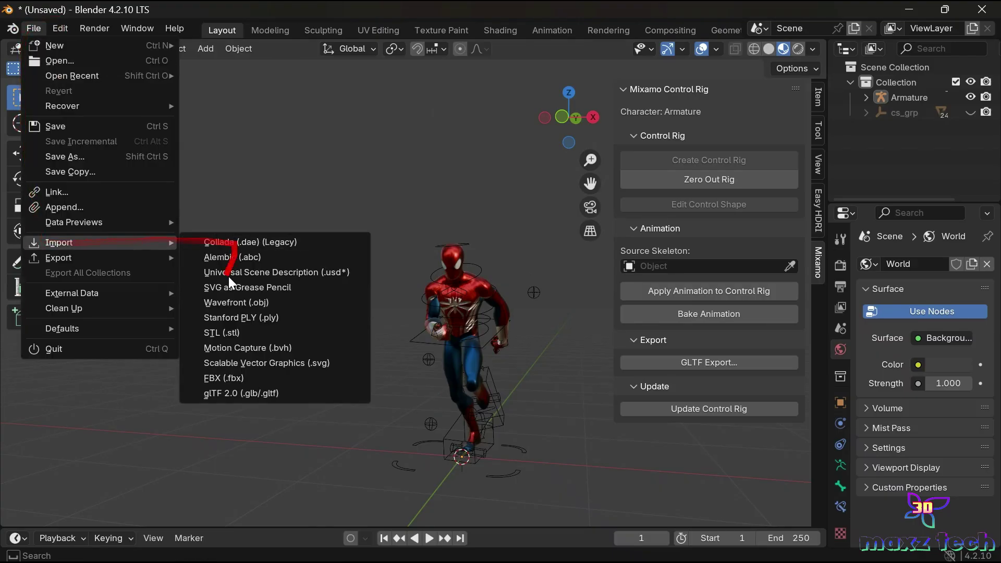
click(229, 380)
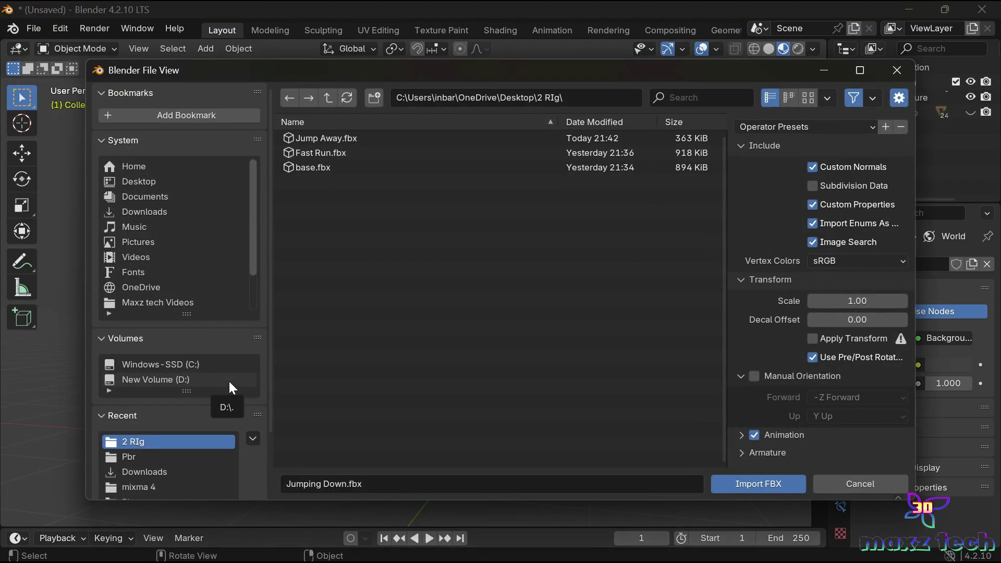
drag(233, 358, 340, 188)
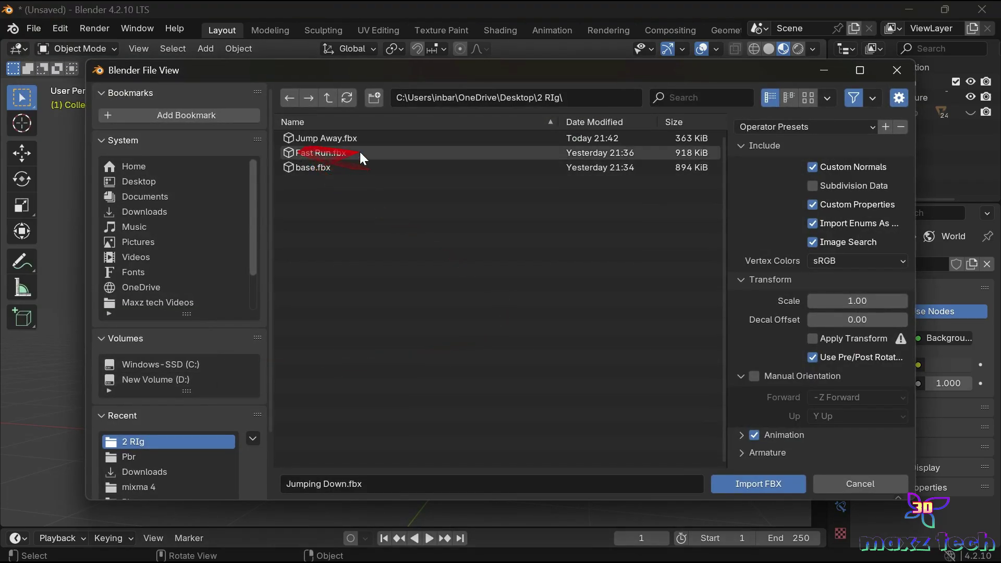
click(308, 136)
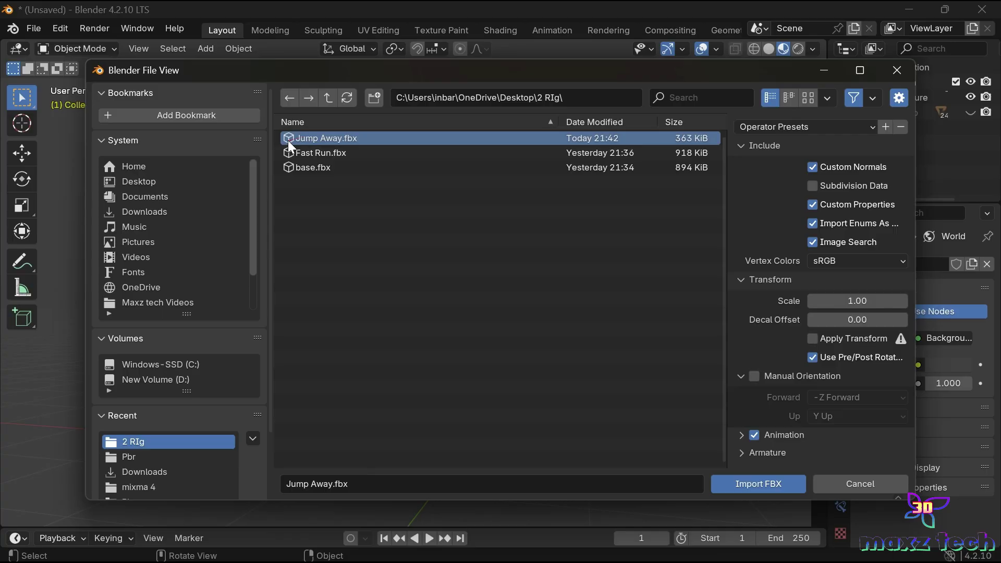
mouse_move(337, 149)
mouse_down()
mouse_move(295, 132)
mouse_move(787, 422)
mouse_up()
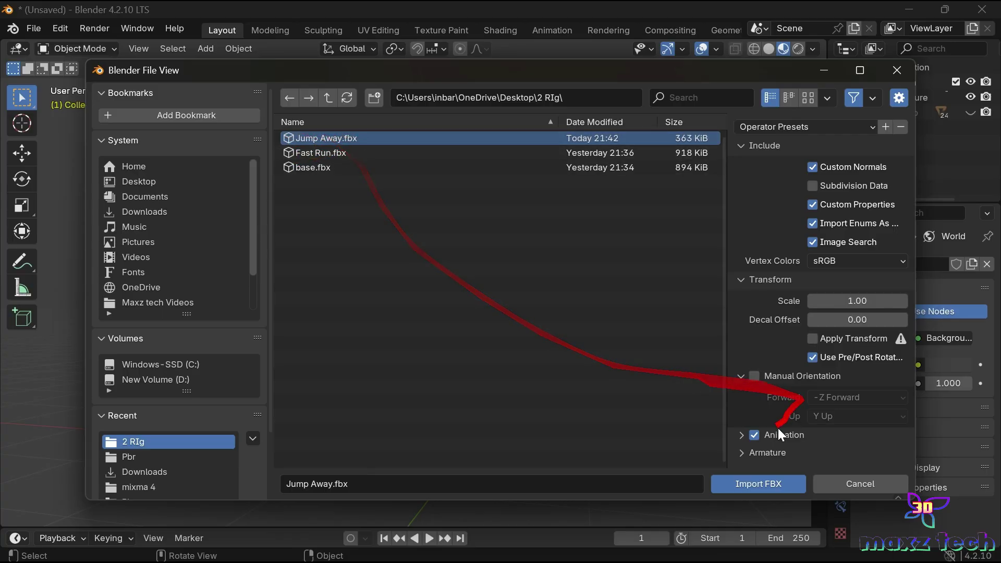
click(735, 483)
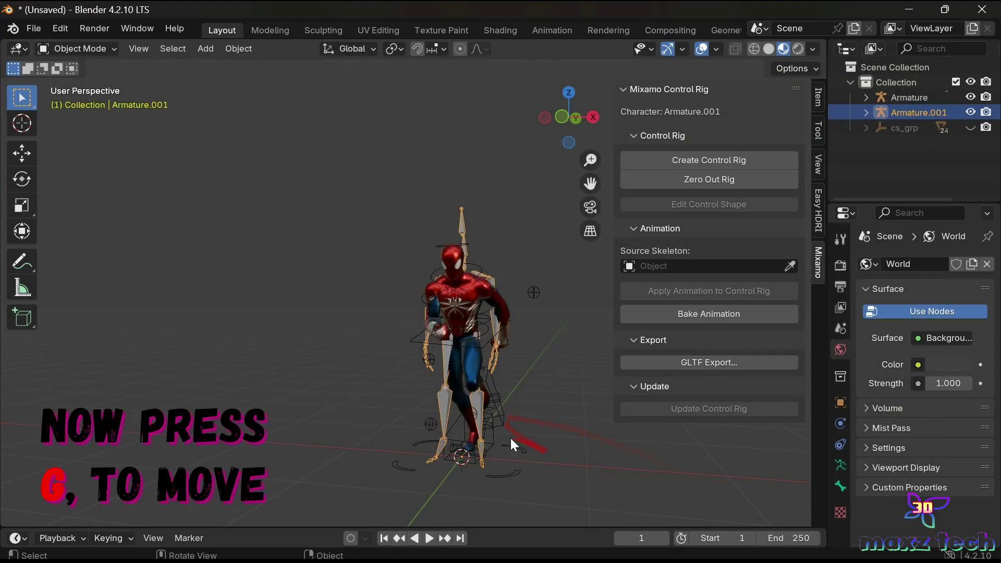
Move the imported skeleton left of Spider-Man and preview its jump animation.
key(g)
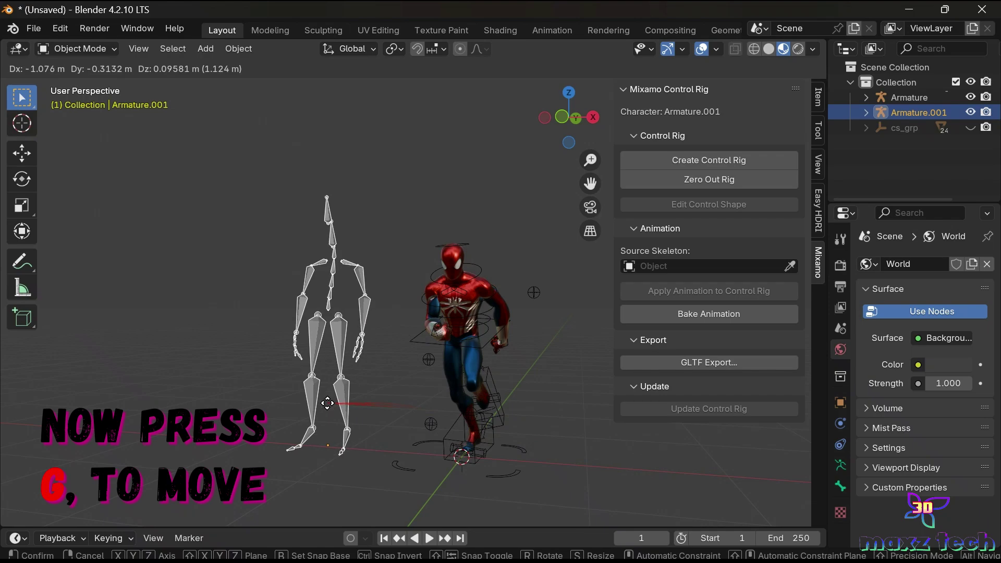
click(296, 405)
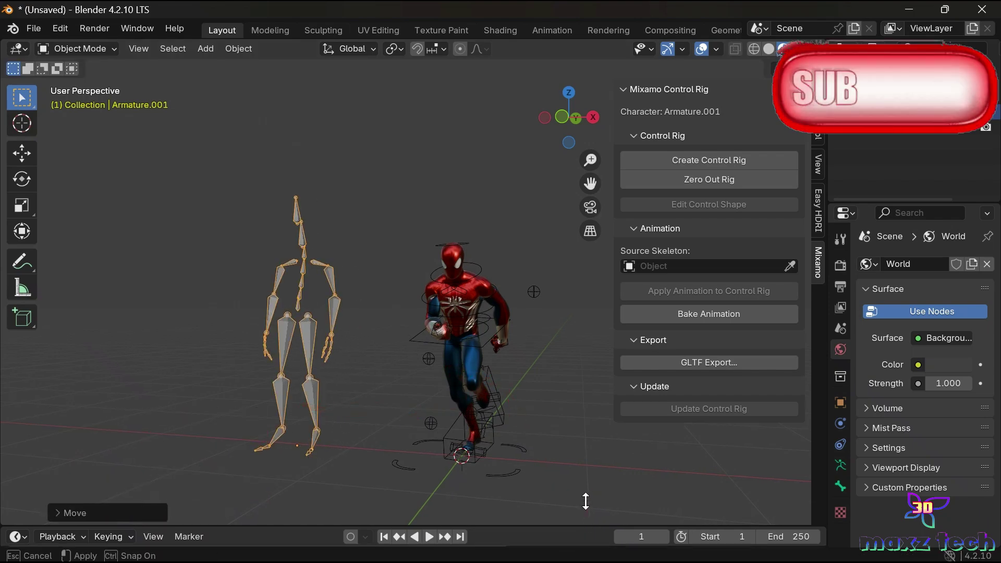
drag(589, 526, 542, 414)
key(space)
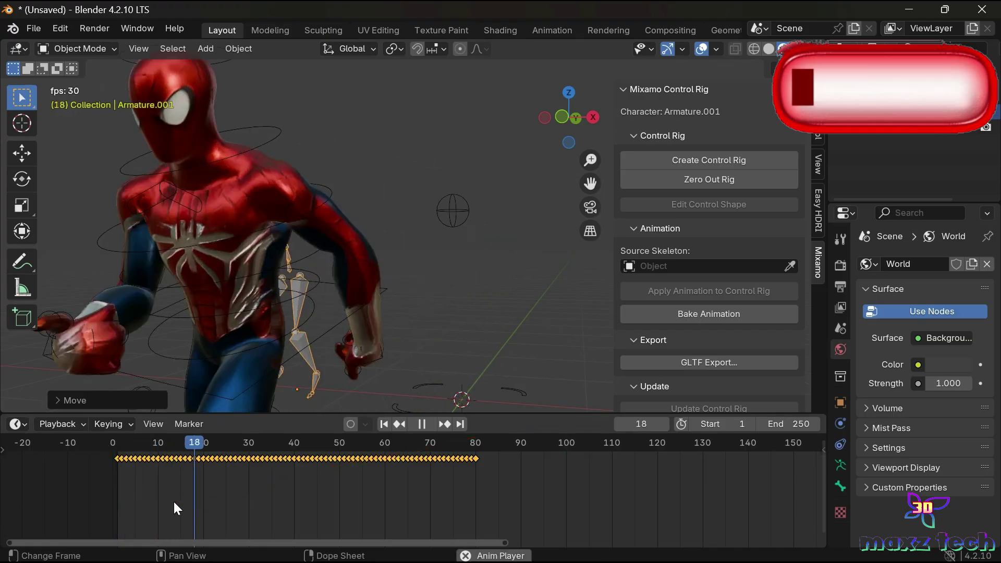
key(space)
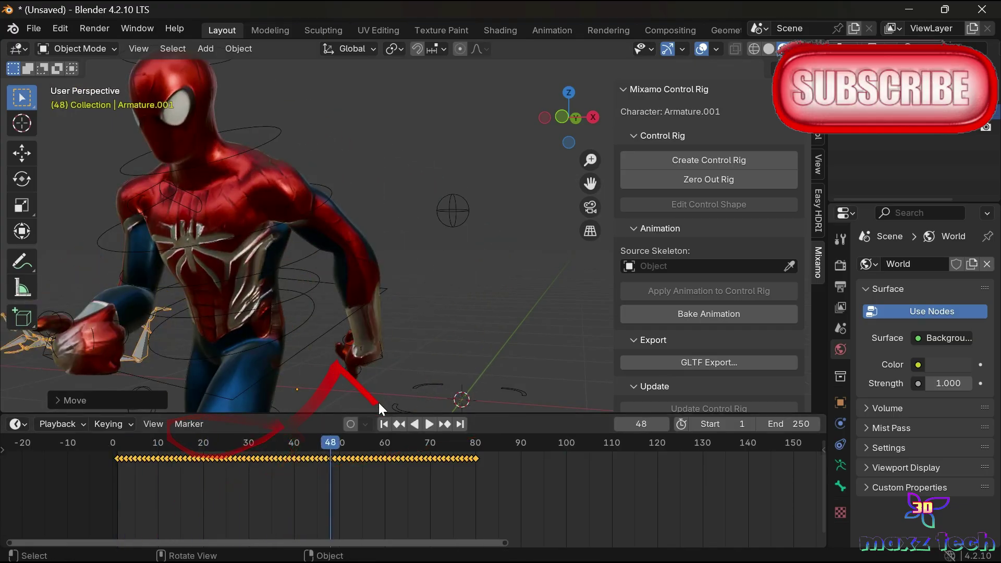
drag(398, 415, 398, 528)
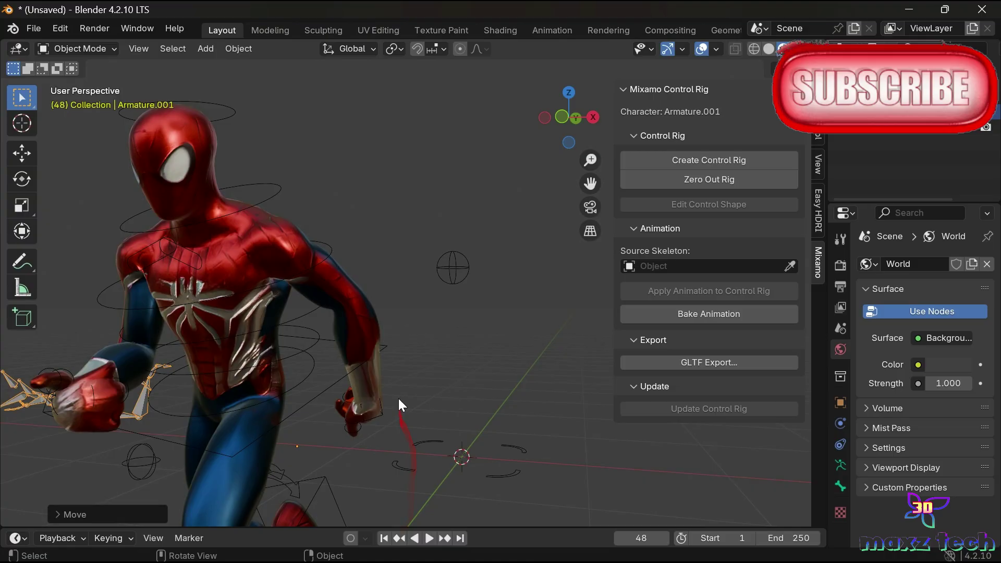
scroll(398, 399, down, 4)
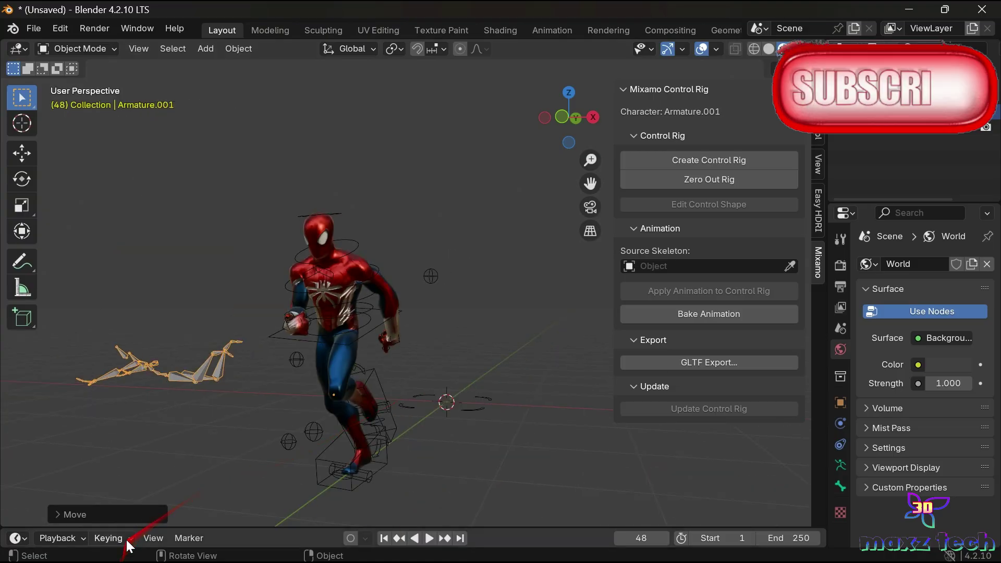
Replay the jump from the start, then rewind to frame 0 with the skeleton upright.
drag(131, 528, 131, 470)
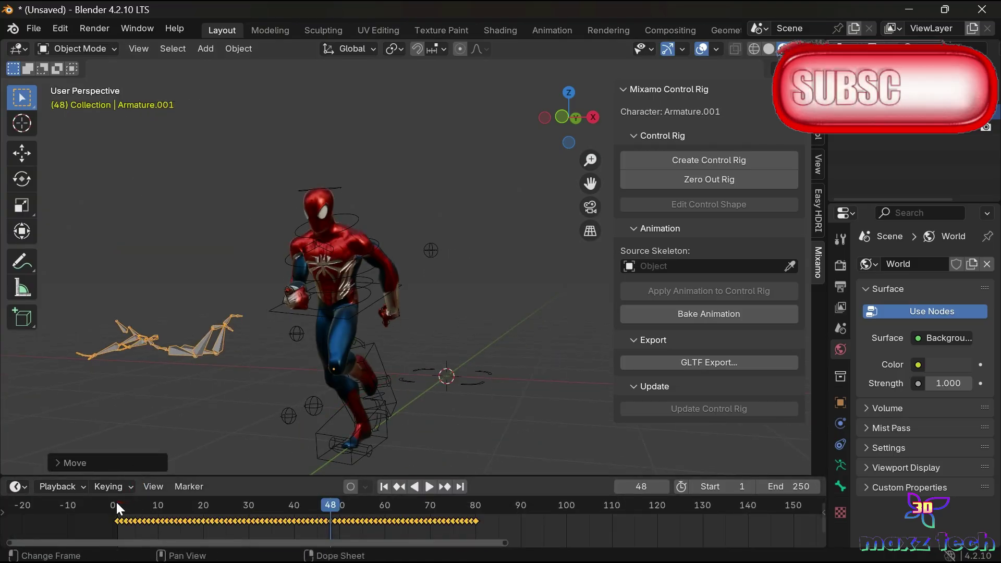
click(117, 502)
key(space)
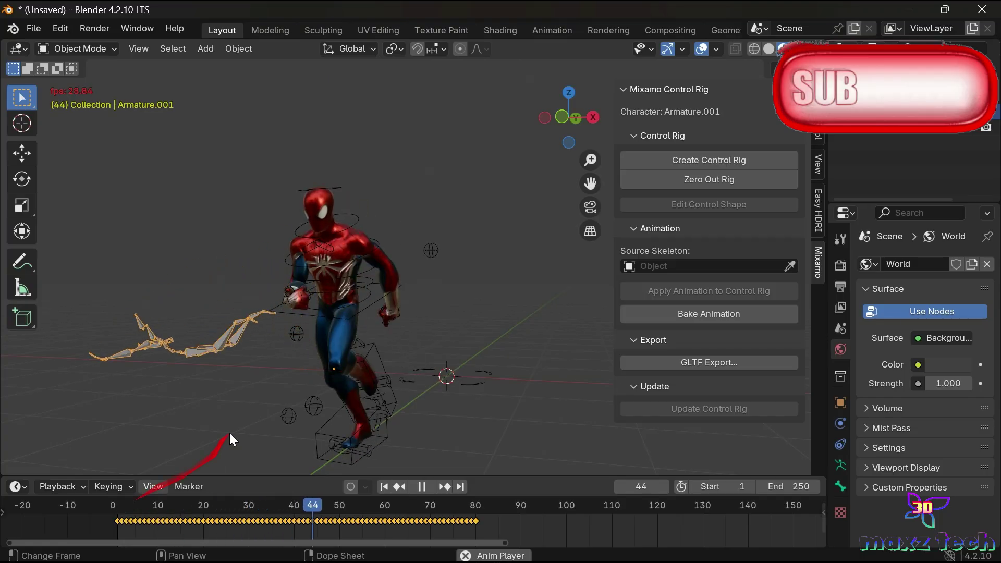
key(space)
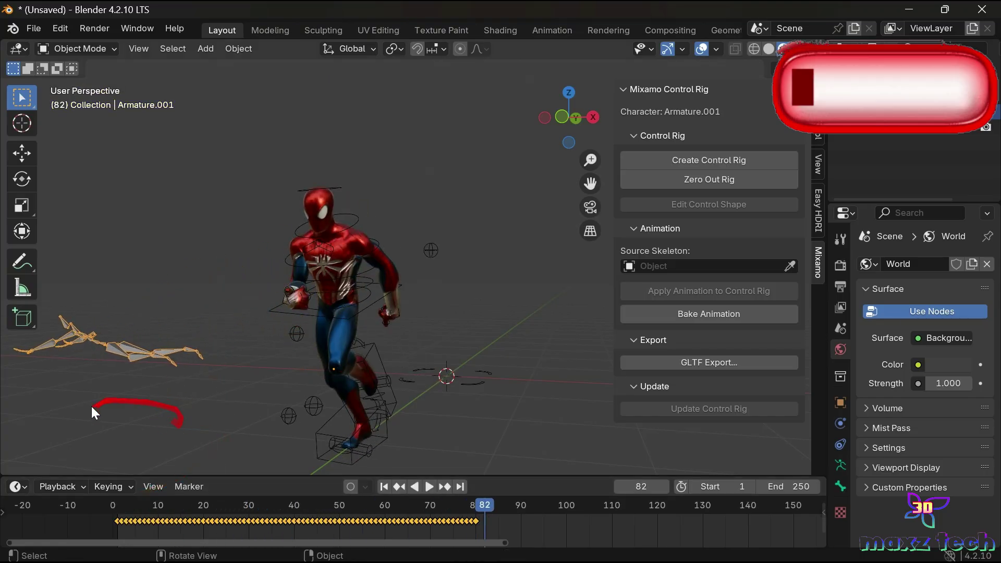
click(114, 505)
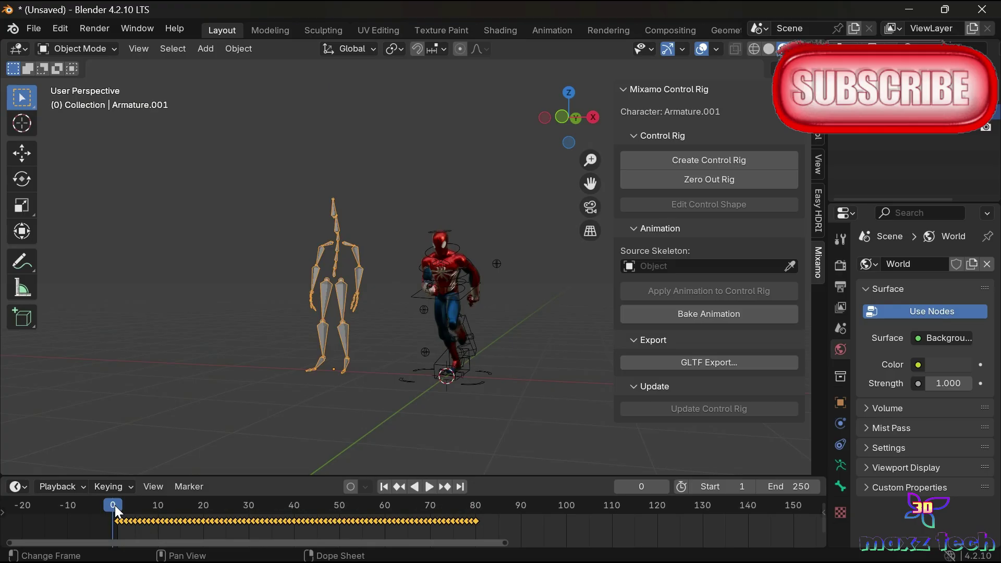
scroll(465, 360, up, 3)
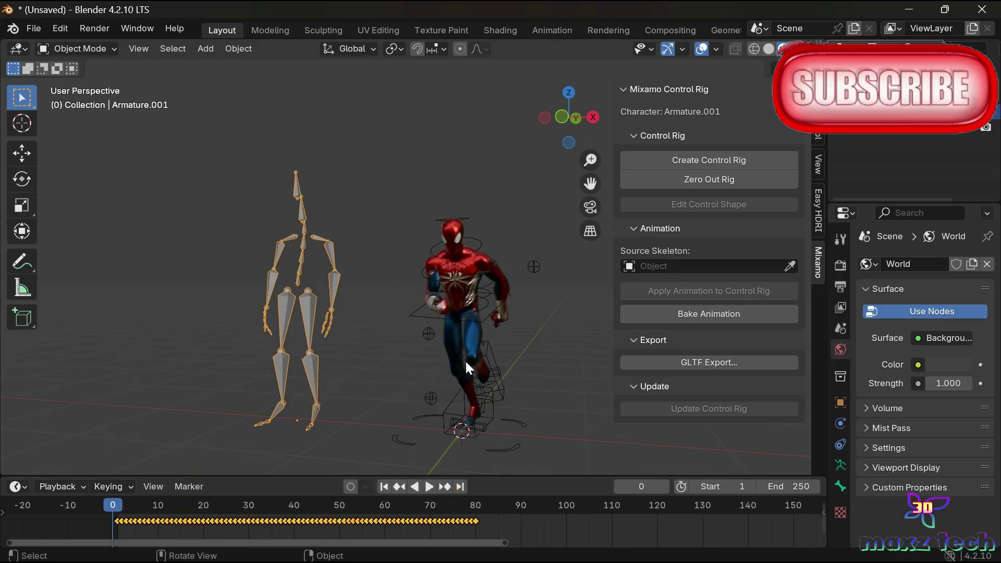
drag(527, 475, 527, 526)
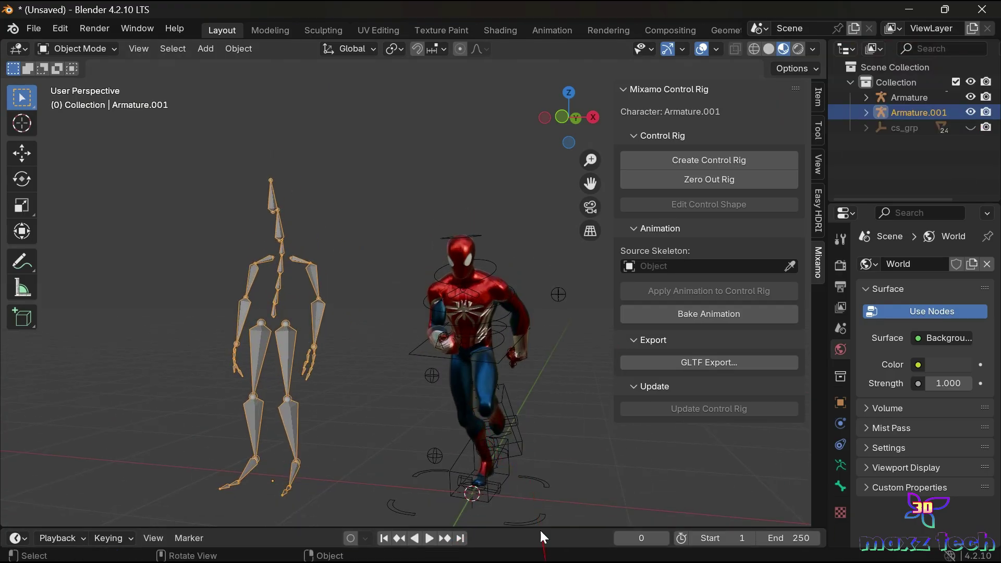
click(511, 442)
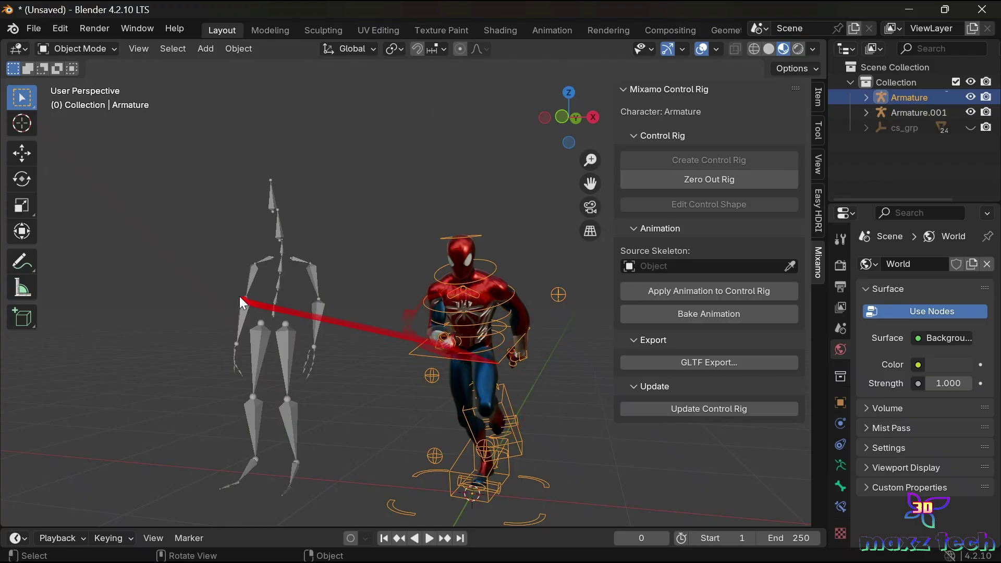
Select the Spider-Man control rig and zero it out to its rest T-pose.
click(277, 261)
click(474, 305)
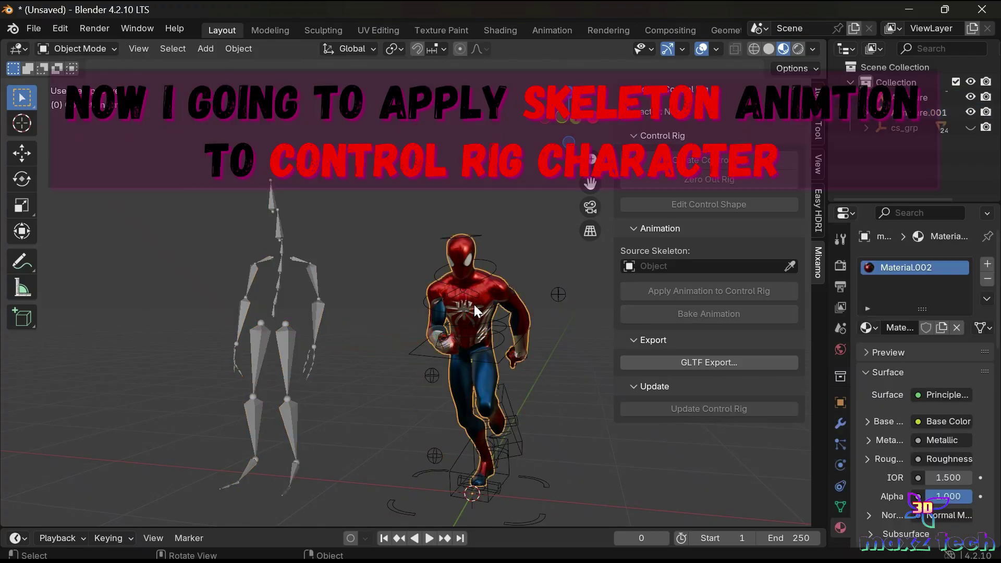
click(490, 272)
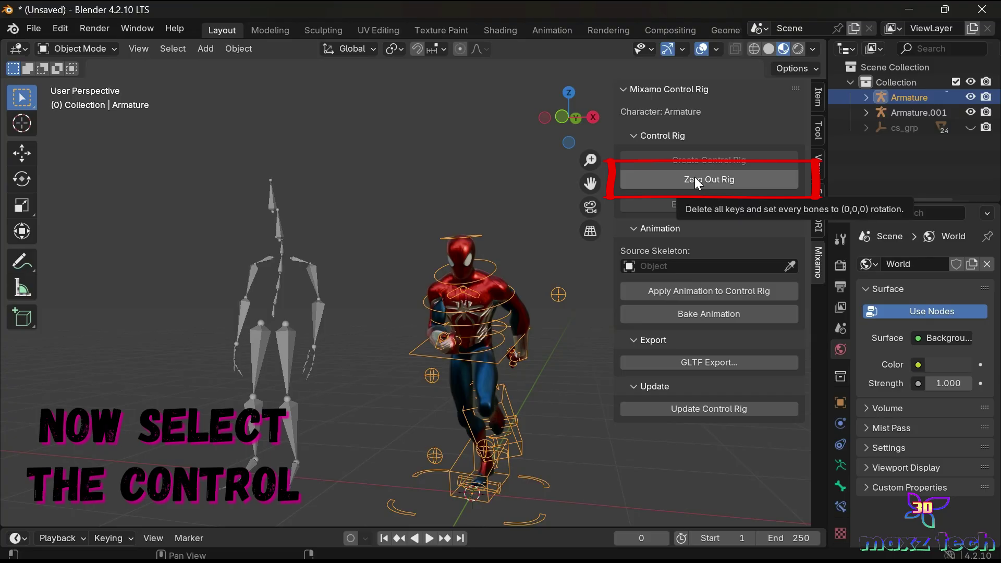
click(682, 180)
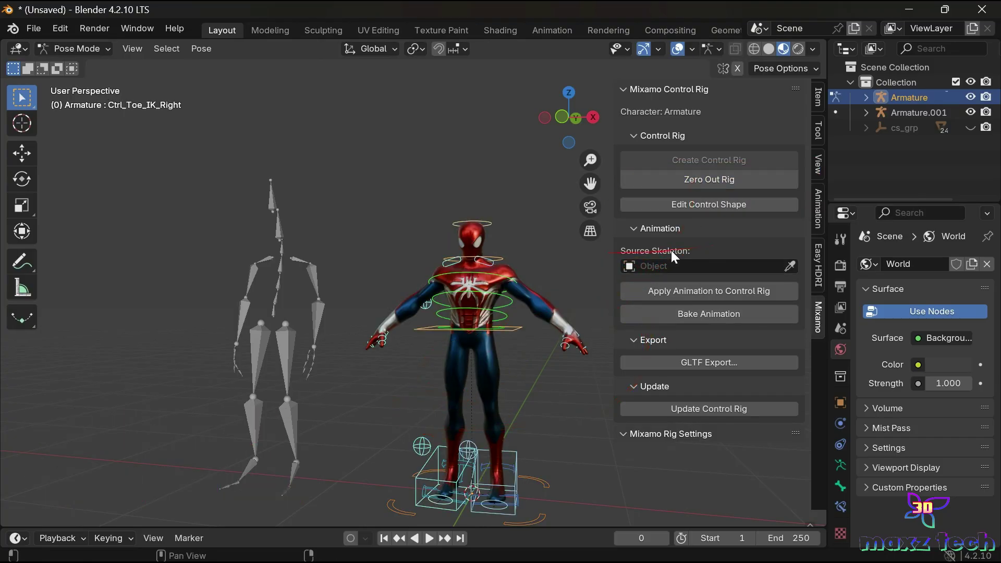
Set Armature.001 as Source Skeleton and apply its animation to the control rig.
click(791, 264)
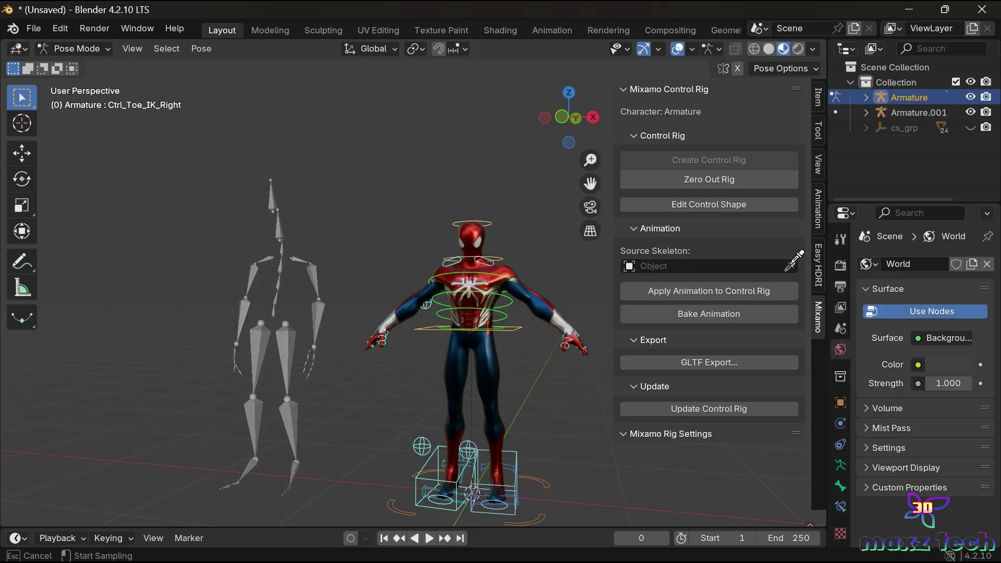
click(286, 346)
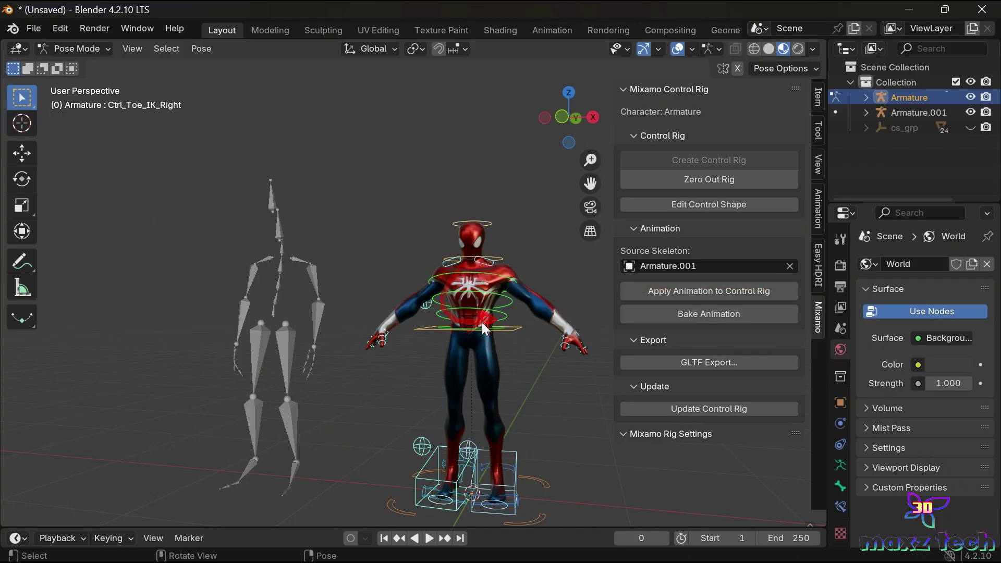
click(674, 290)
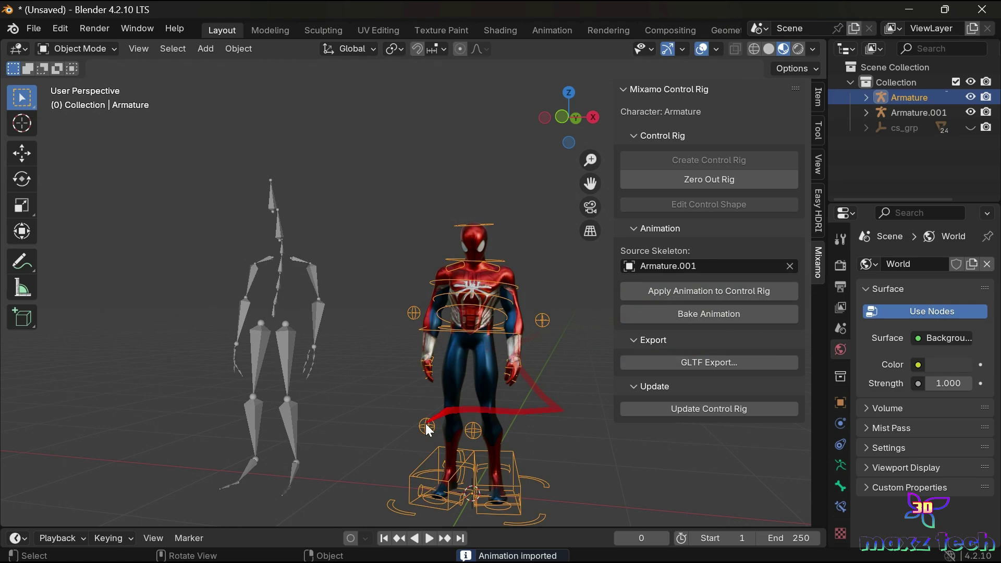
drag(467, 527, 459, 476)
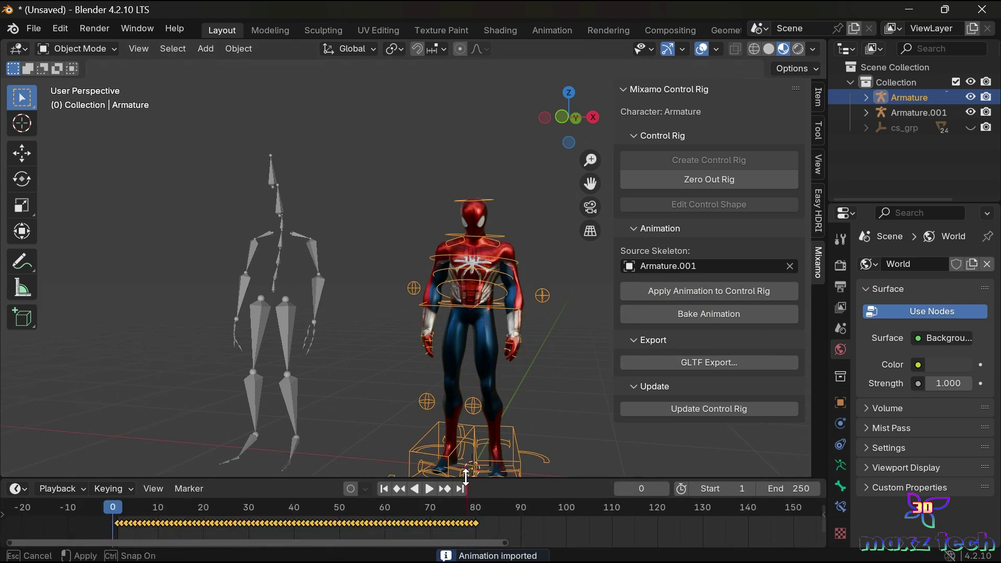
Play the retargeted jump on Spider-Man twice, then rewind to frame 1.
key(space)
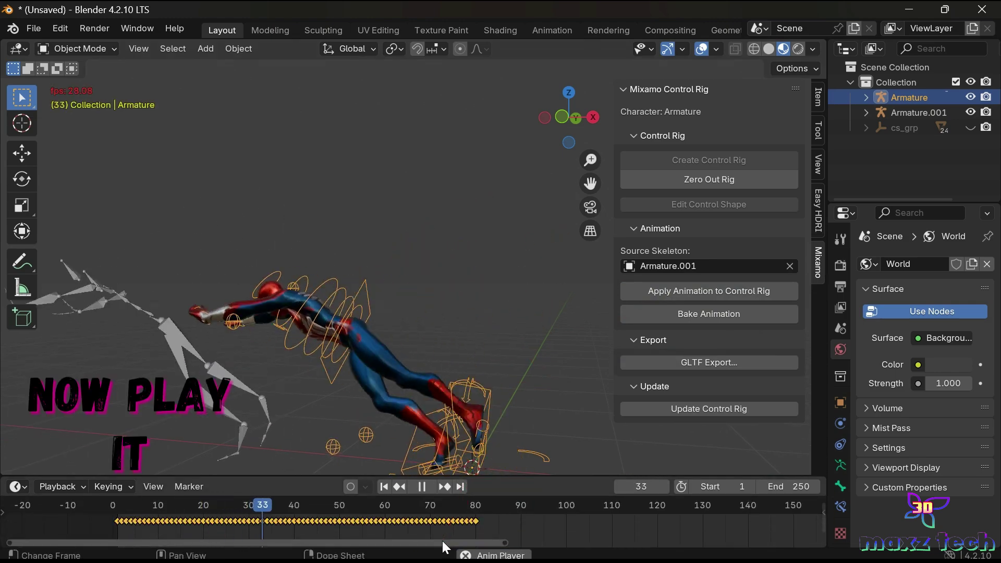
key(space)
scroll(467, 411, down, 1)
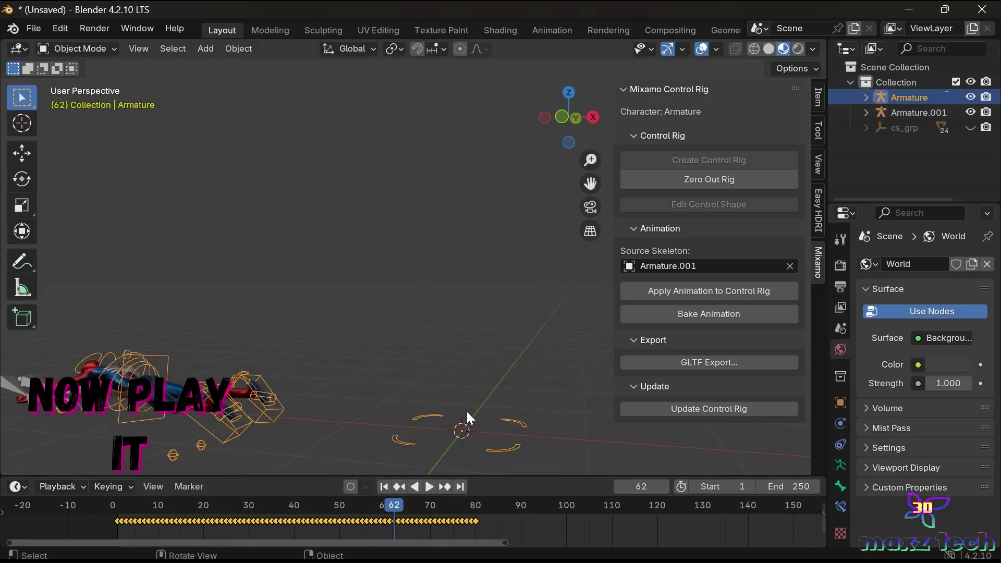
scroll(465, 413, down, 1)
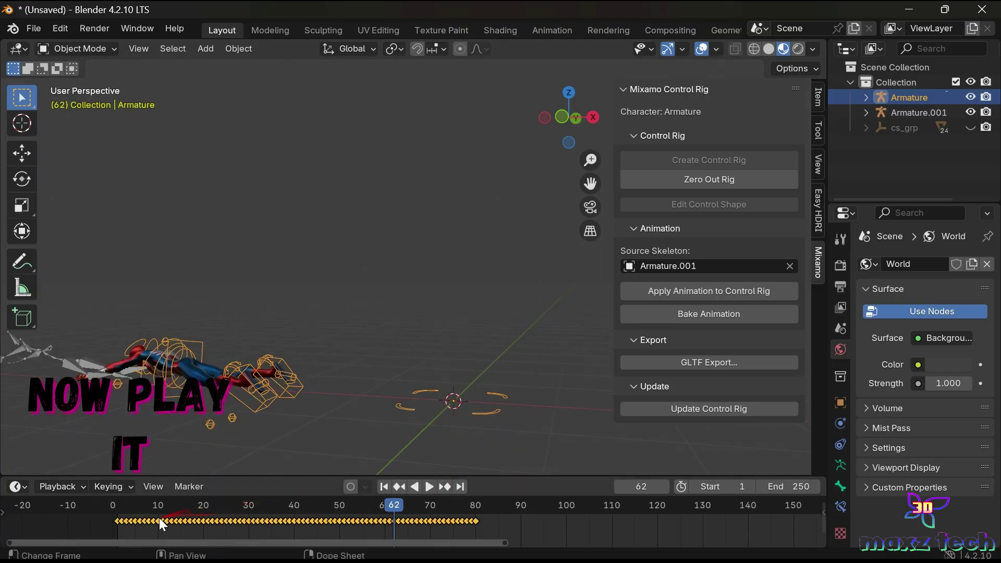
click(113, 515)
key(space)
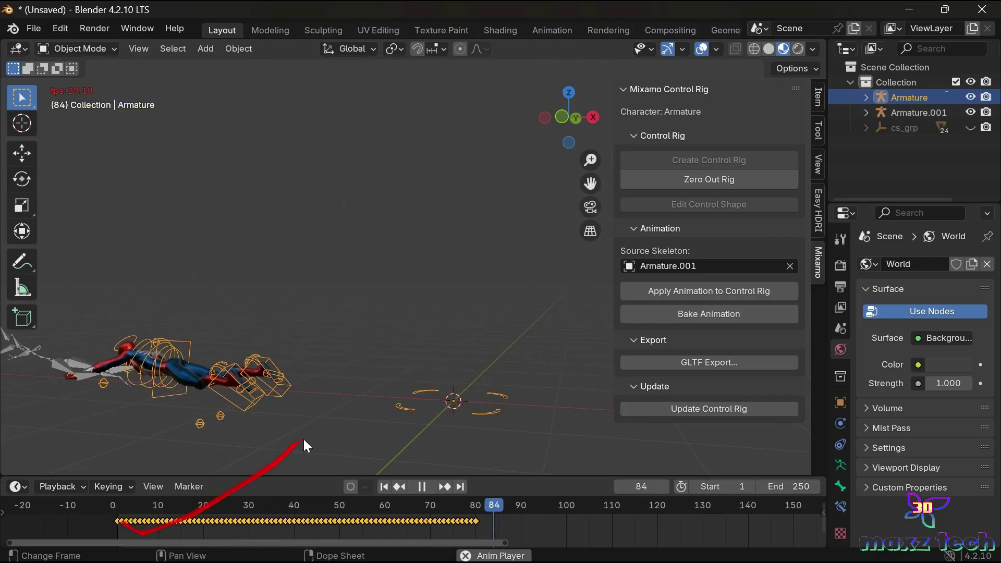
key(space)
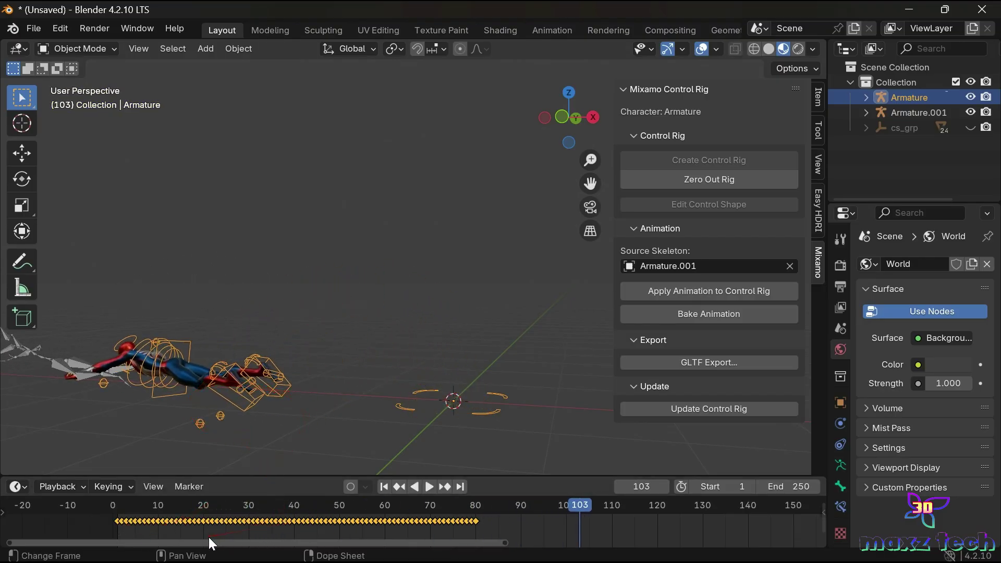
click(119, 513)
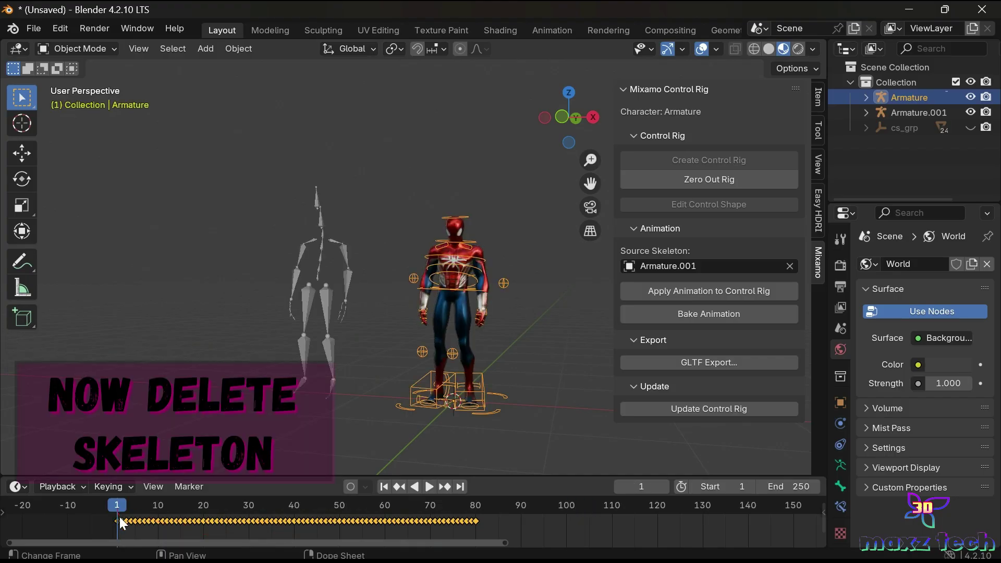
Delete the Armature.001 skeleton and replay the jump with Spider-Man alone.
click(325, 305)
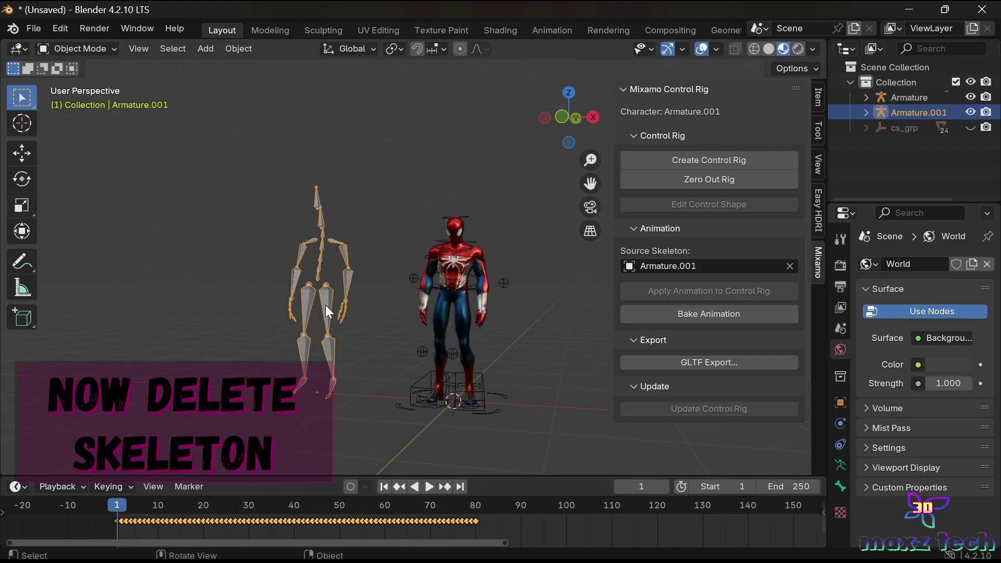
key(Delete)
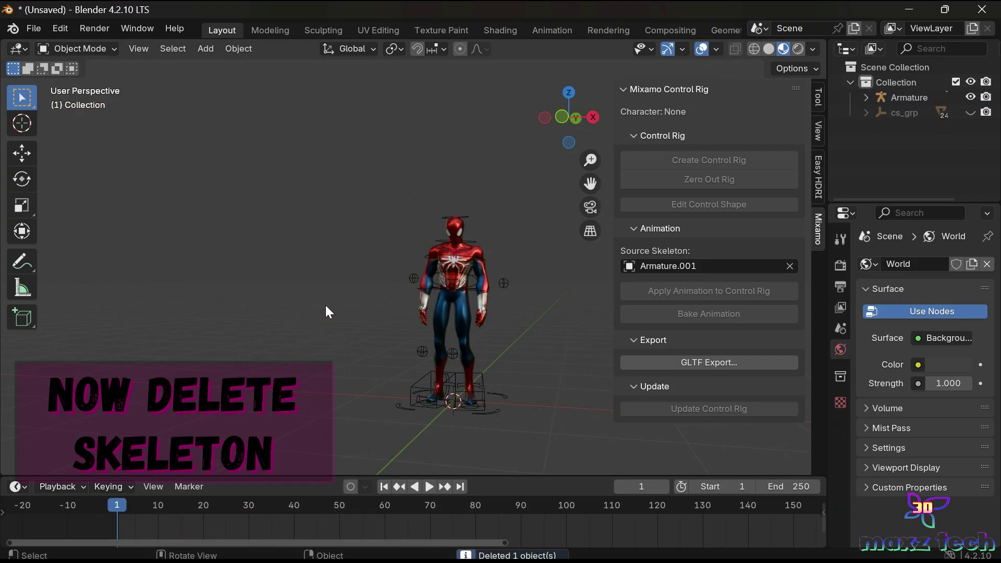
key(space)
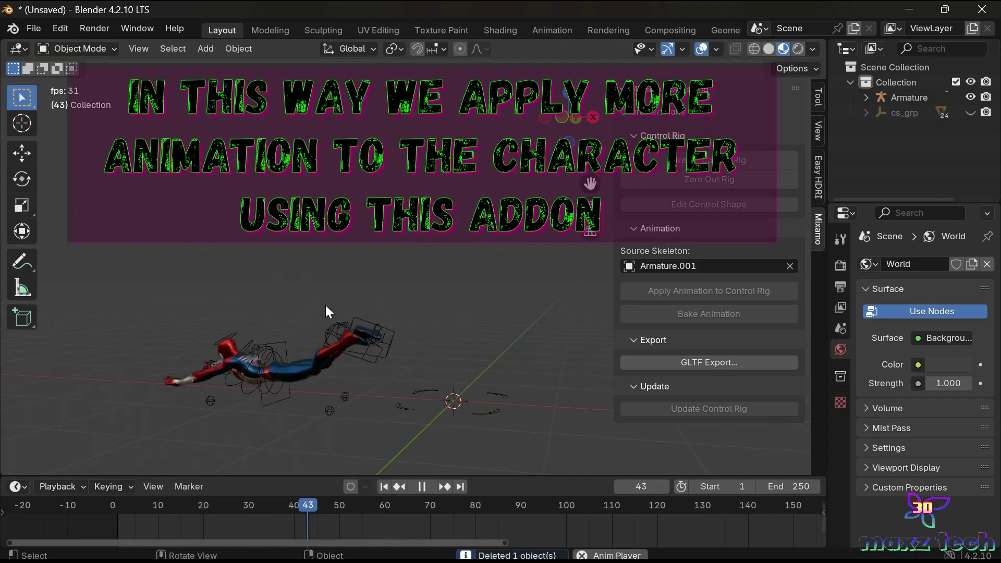
key(space)
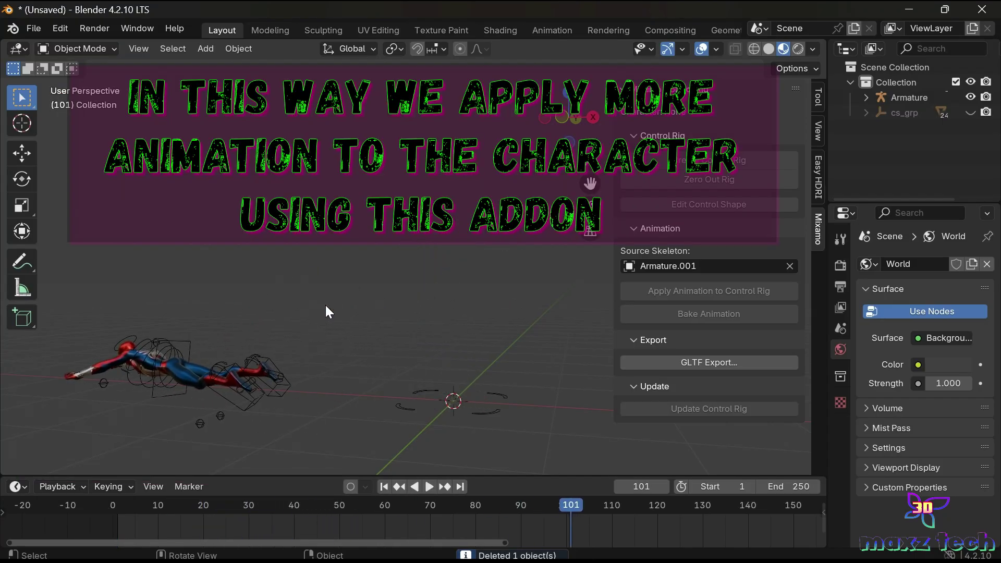